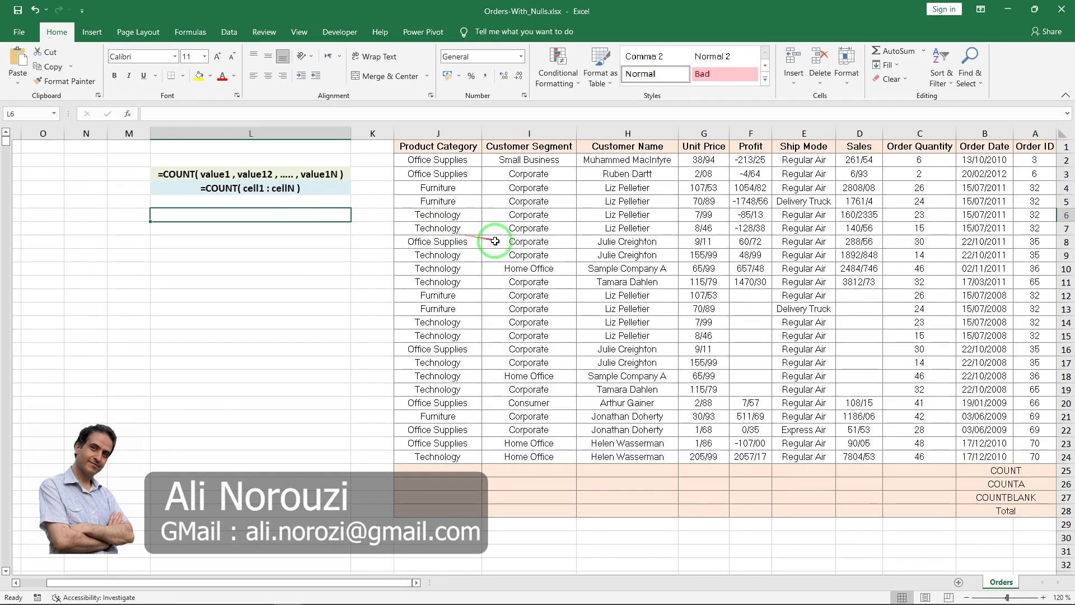
Enter =COUNT(C2:C24) in C25 to count the 23 numeric Order Quantity values
drag(493, 240, 292, 273)
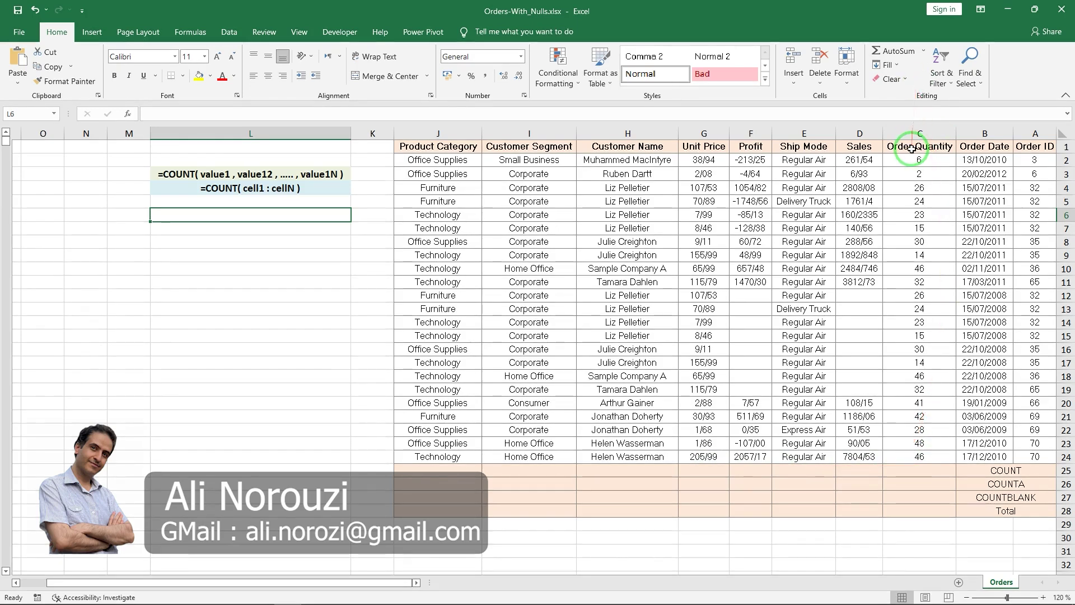
drag(911, 156, 863, 471)
click(908, 469)
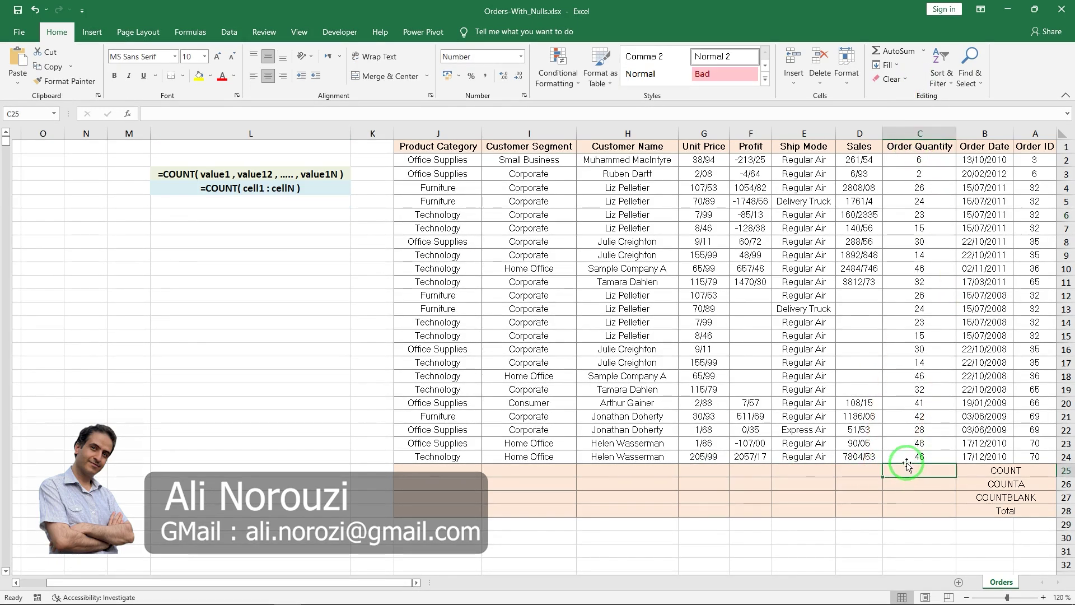
text(=c)
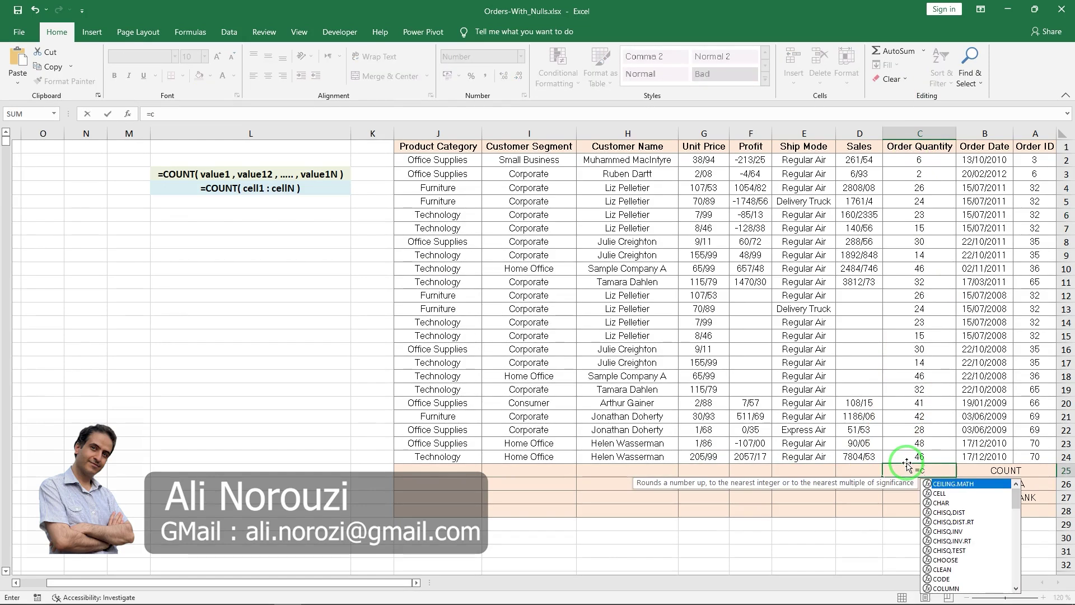
text(ou)
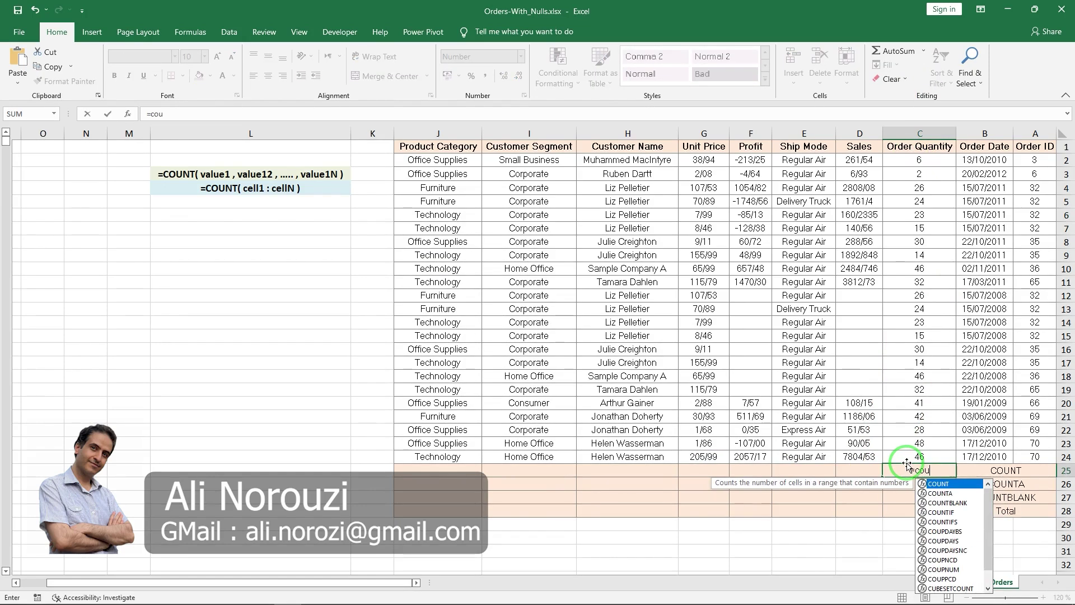
key(Tab)
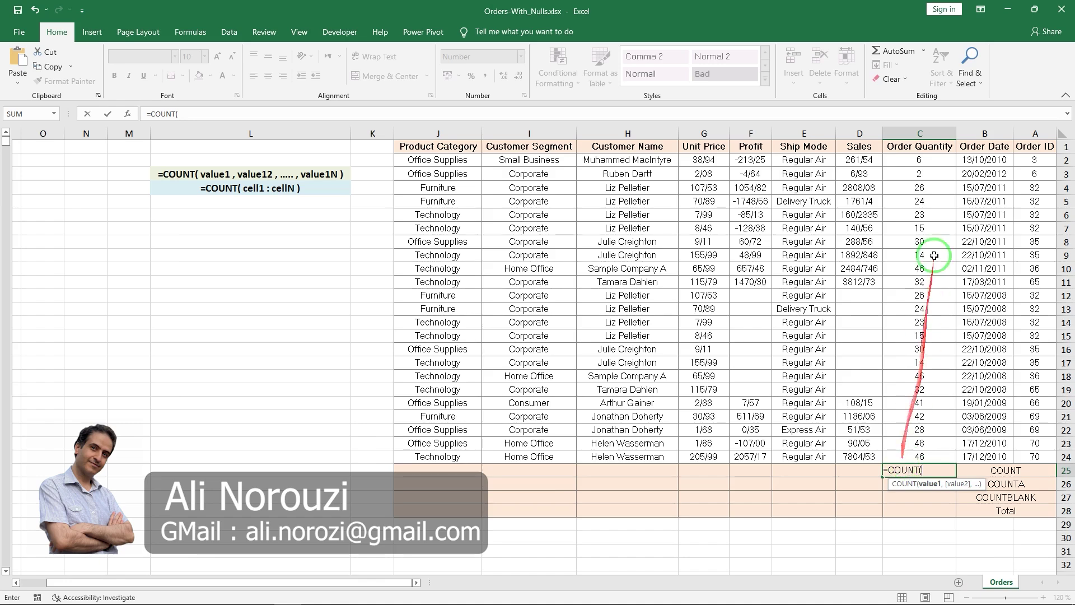
click(909, 161)
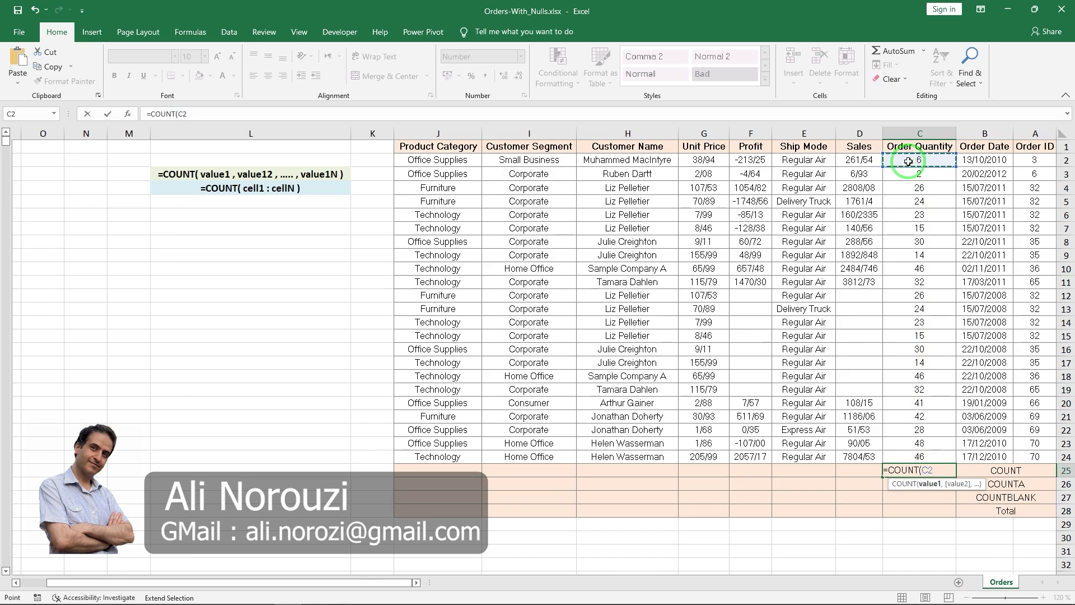
drag(908, 161, 911, 451)
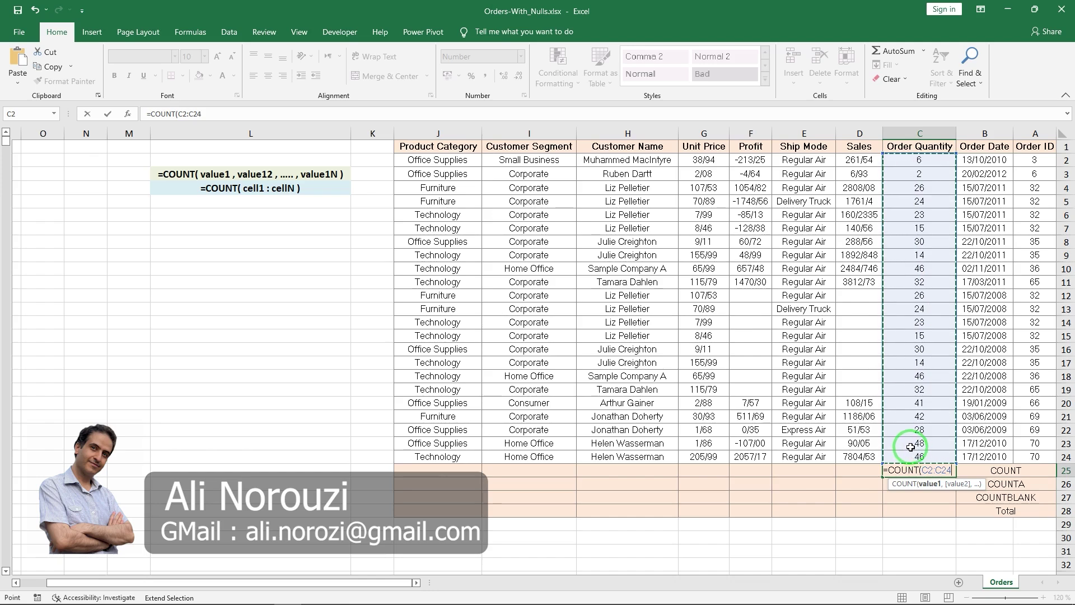
key(Return)
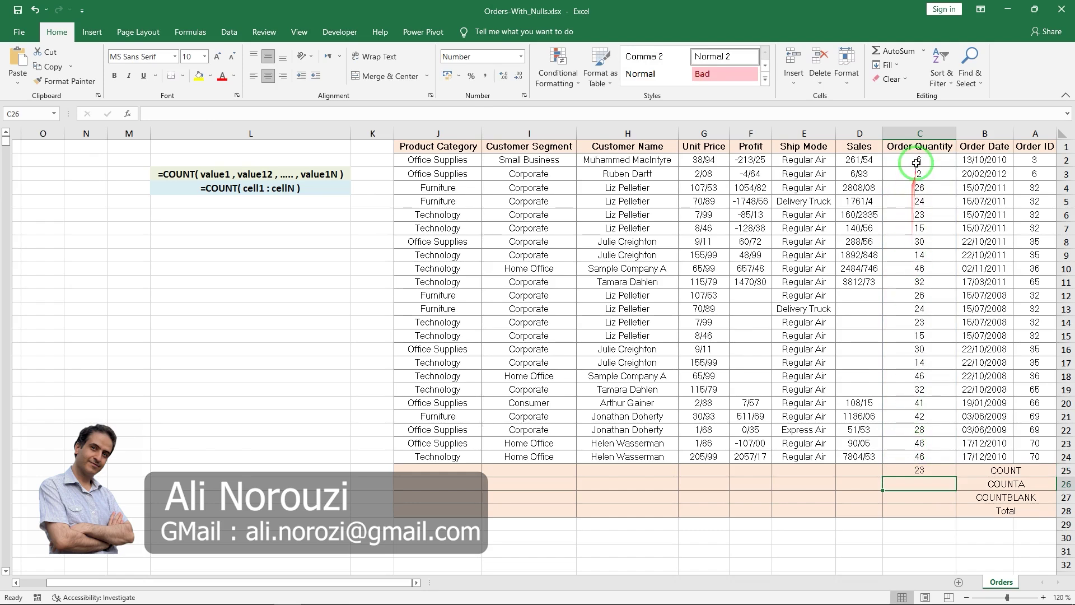
Insert =COUNT(G2:G24) in G25 via AutoSum Count Numbers, returning 23 for Unit Price
drag(916, 162, 918, 453)
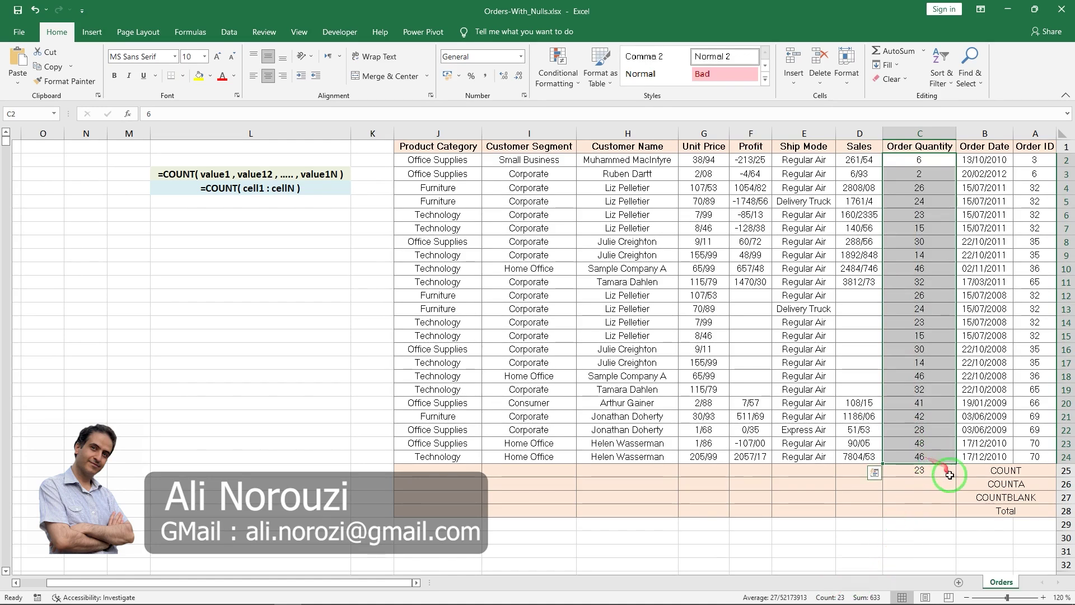
click(708, 471)
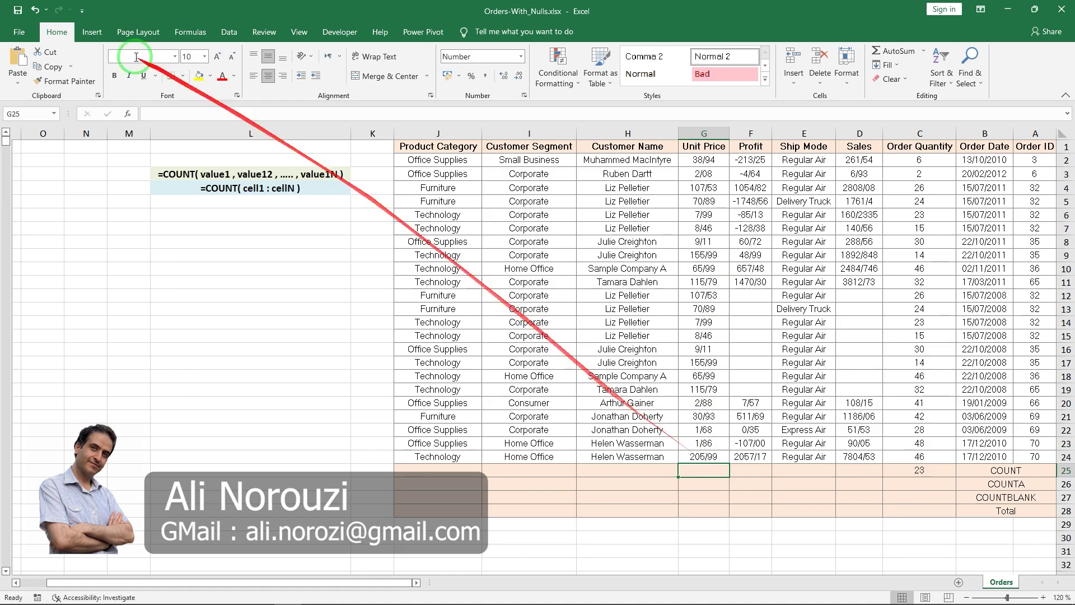
click(924, 52)
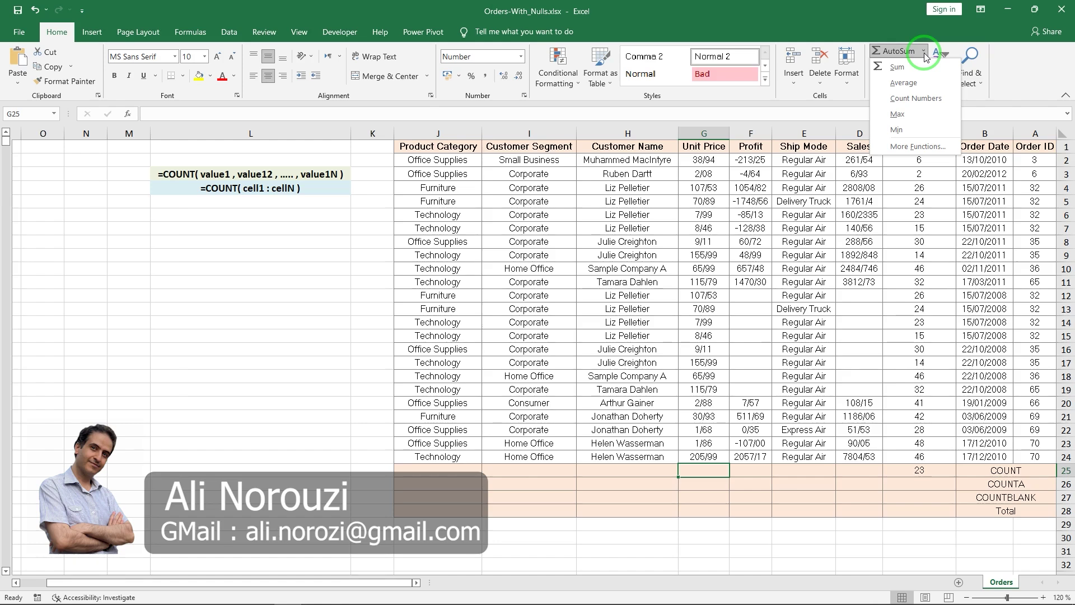
click(916, 99)
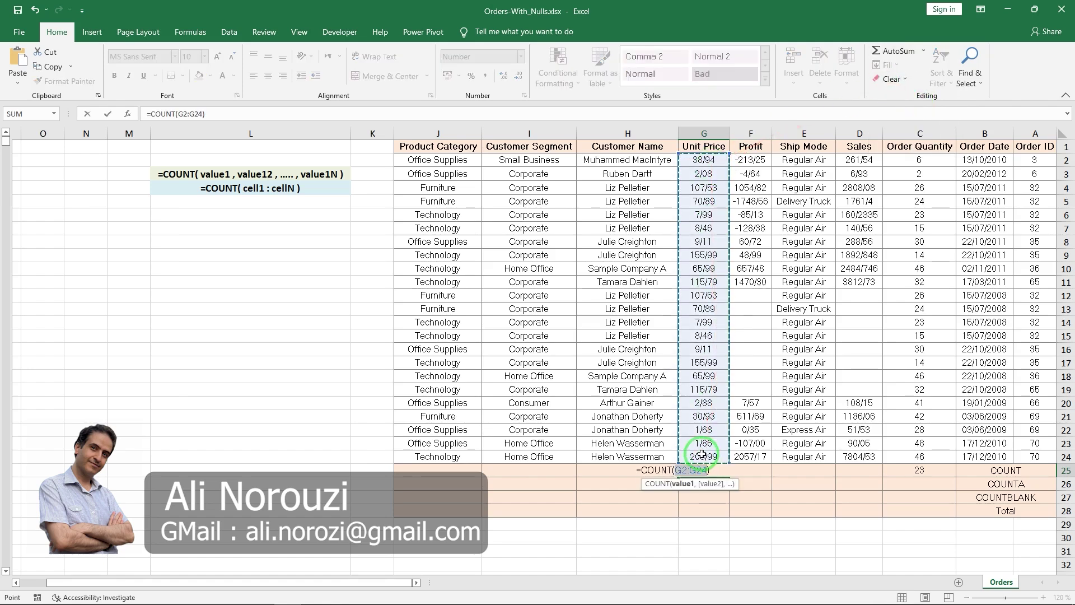
drag(696, 465, 677, 471)
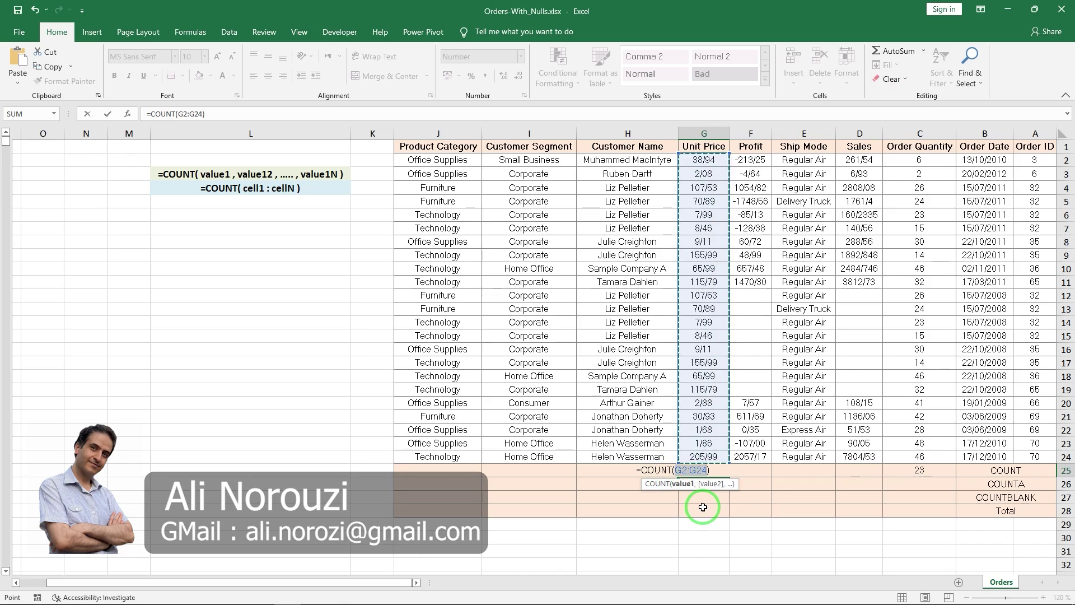
key(Return)
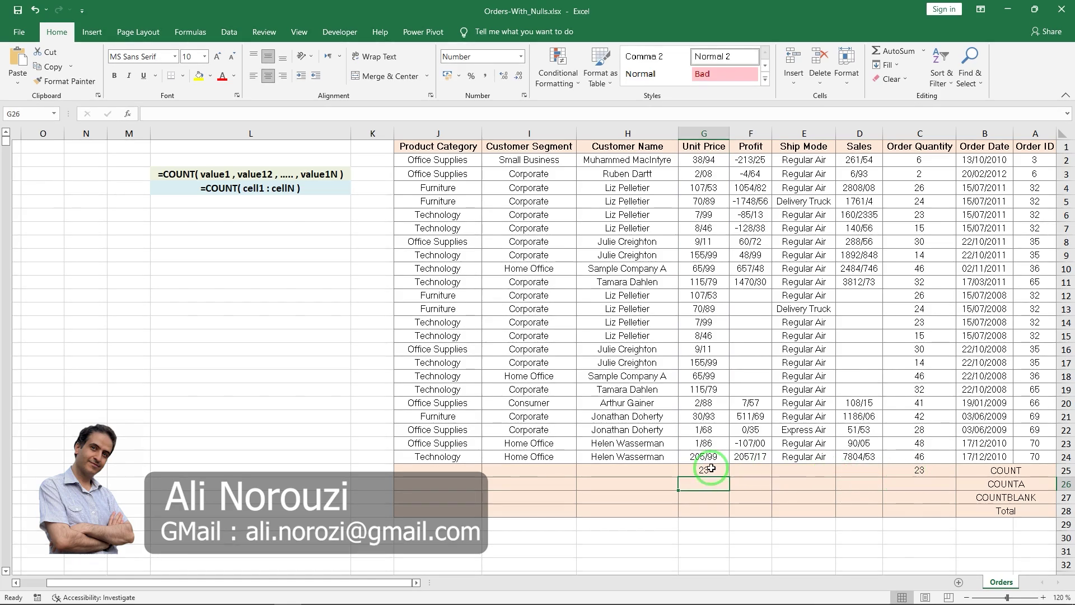
Add =COUNT(F2:F24) in F25 via Count Numbers, widening the range from F20:F24, giving 15
click(745, 470)
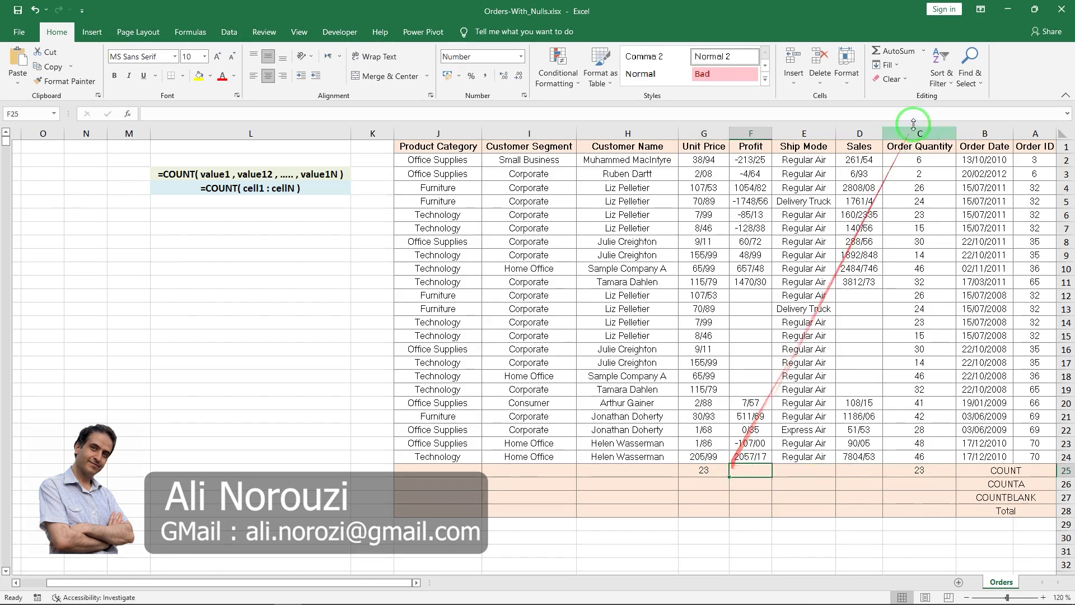
click(924, 52)
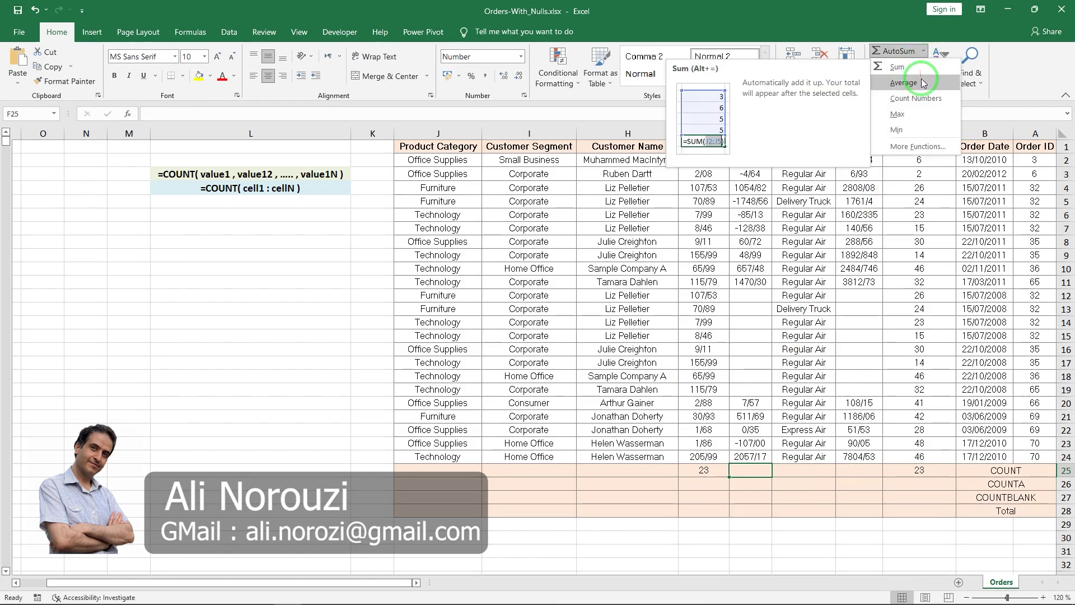
click(920, 100)
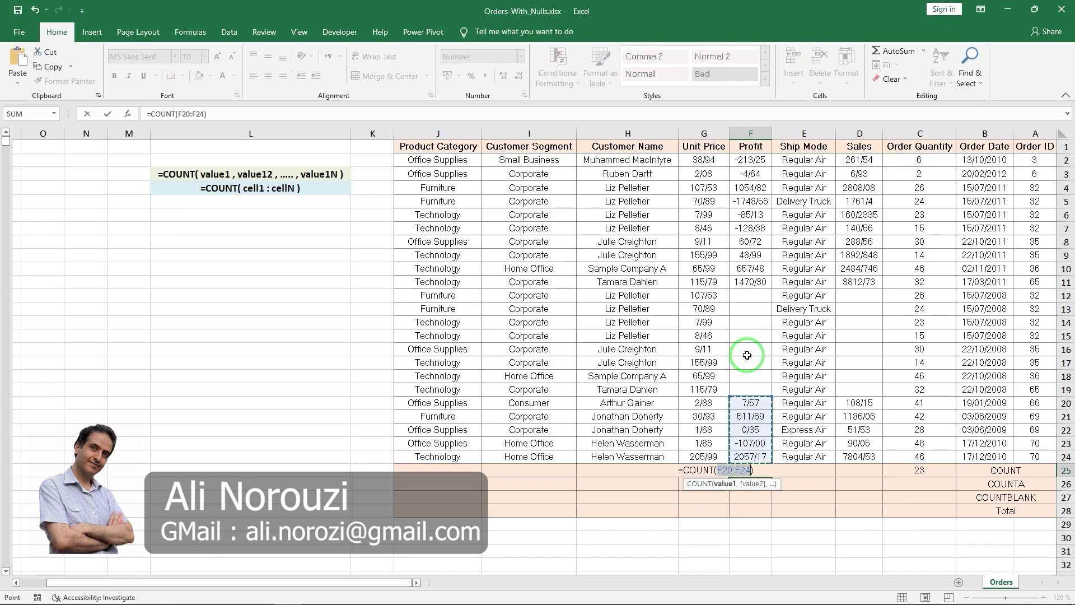
drag(745, 159, 738, 456)
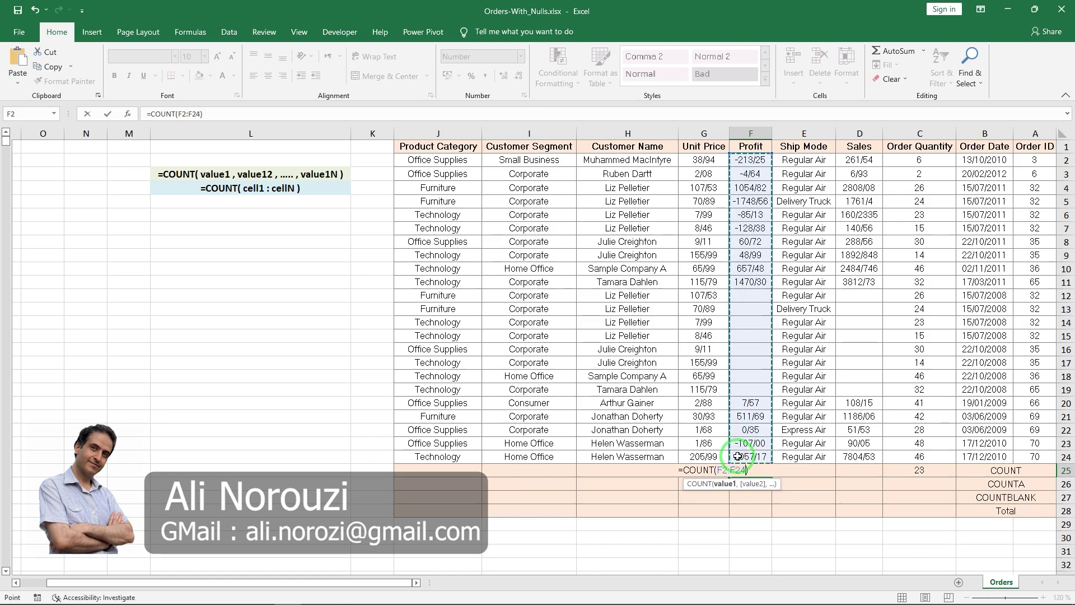
key(Return)
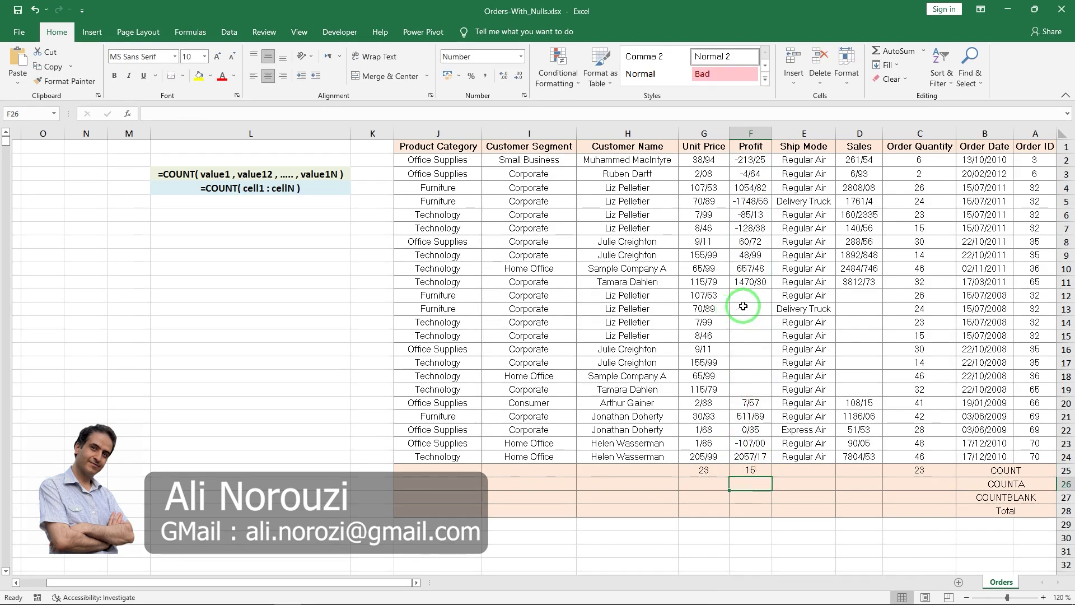
drag(750, 411, 749, 407)
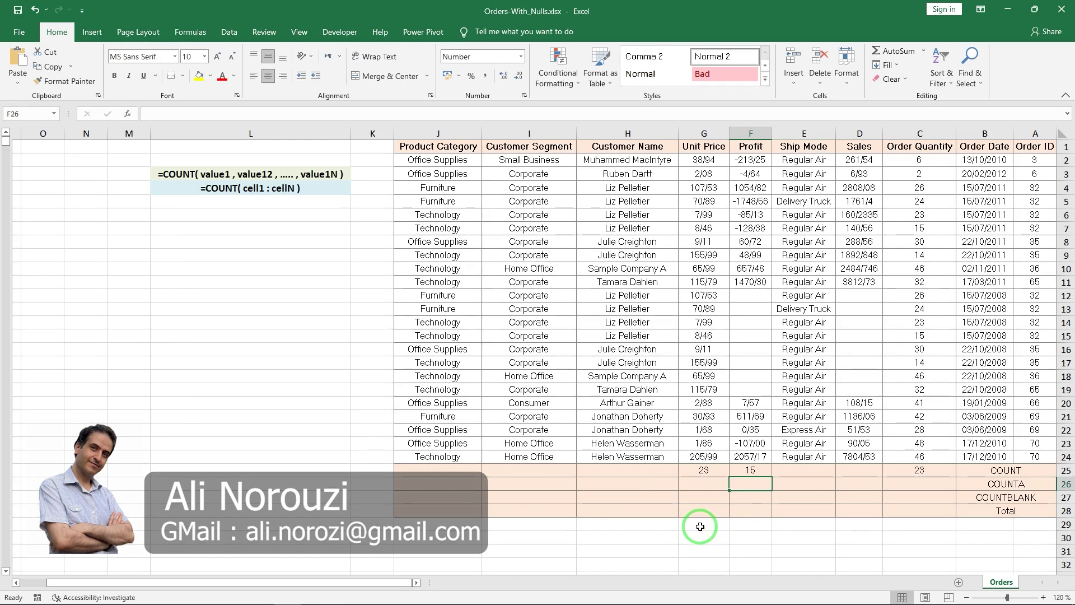
Enter =SUM(G2:G24)/G25 in G28 to show the average unit price of 59
click(703, 510)
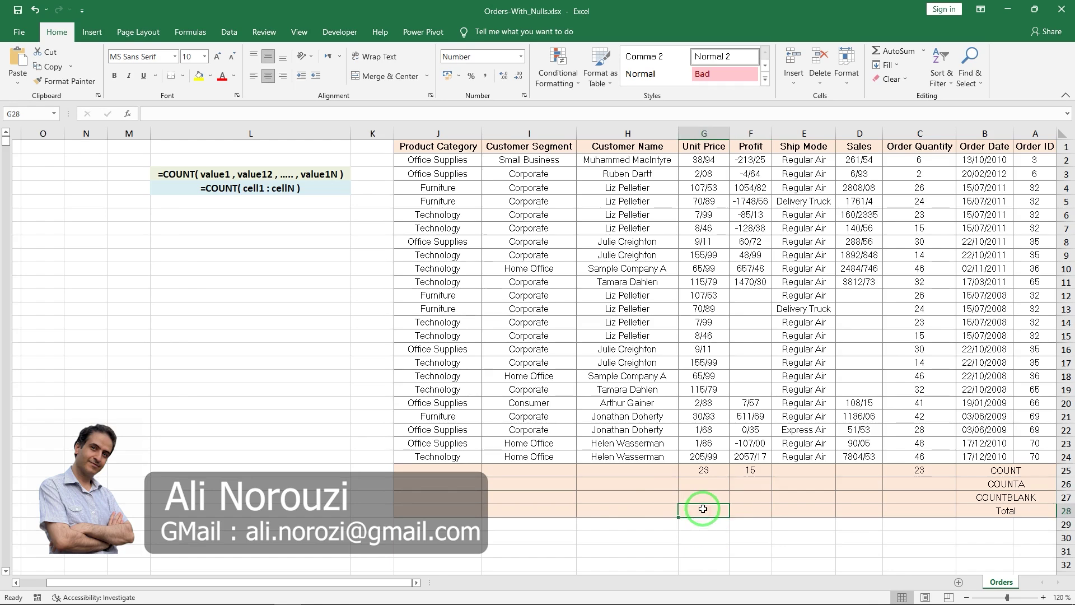
text(=s)
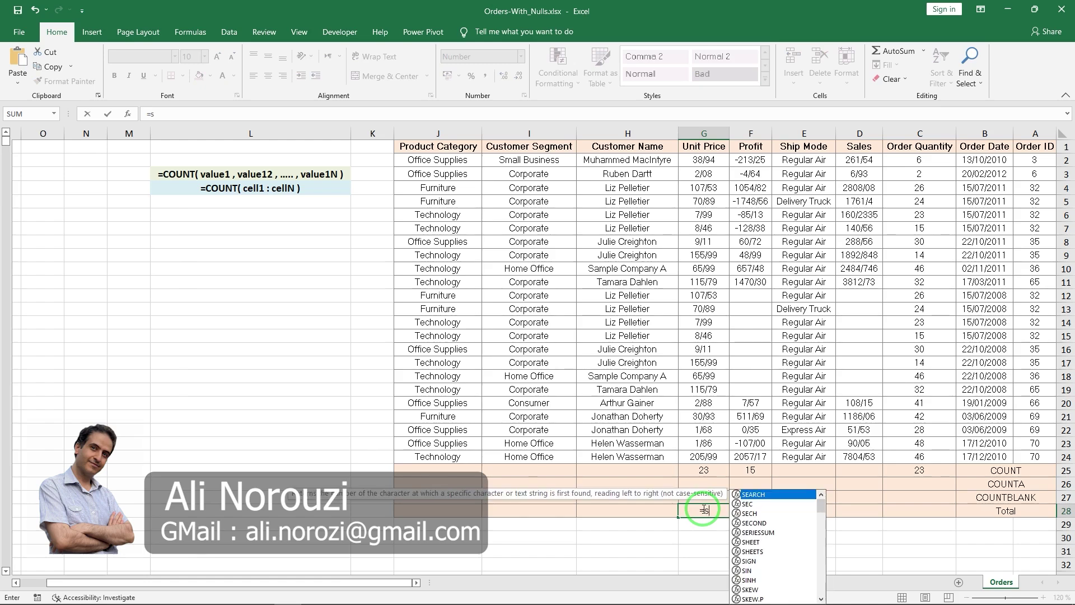
text(um)
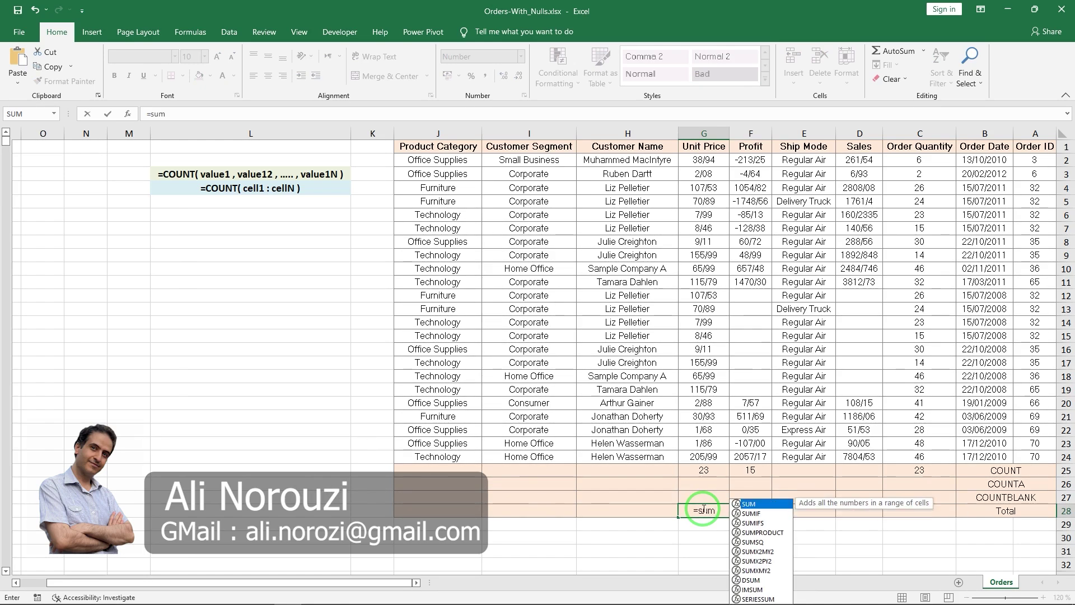
key(Tab)
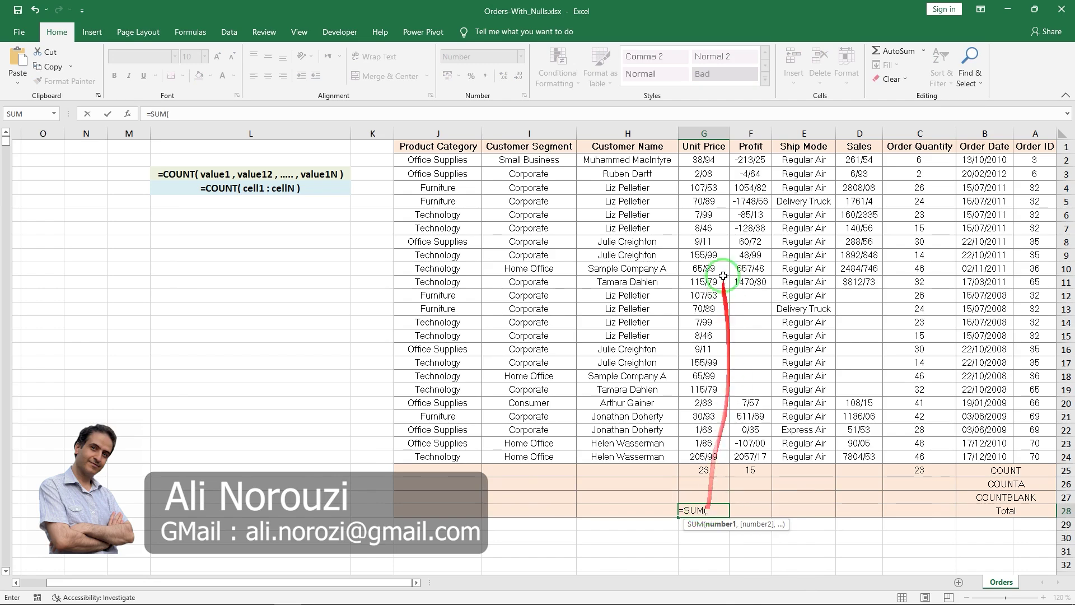
drag(704, 161, 715, 454)
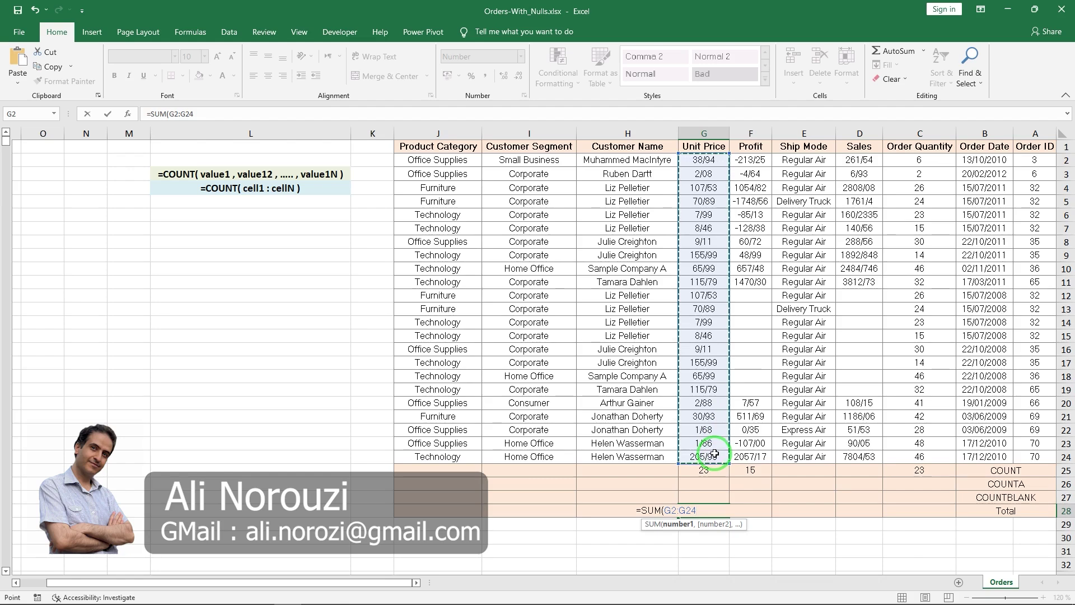
text()/)
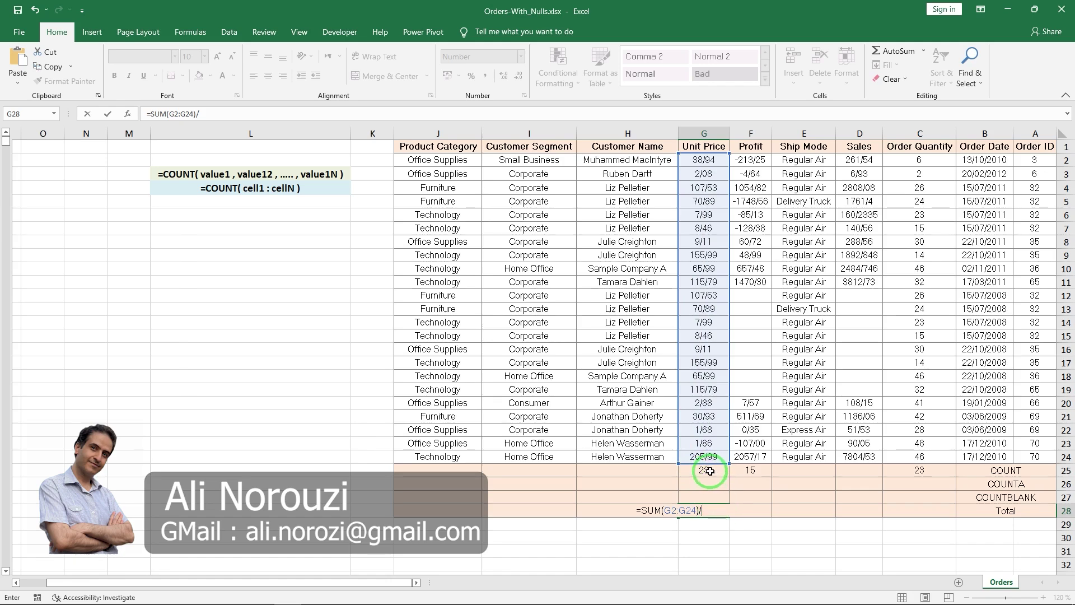
click(710, 470)
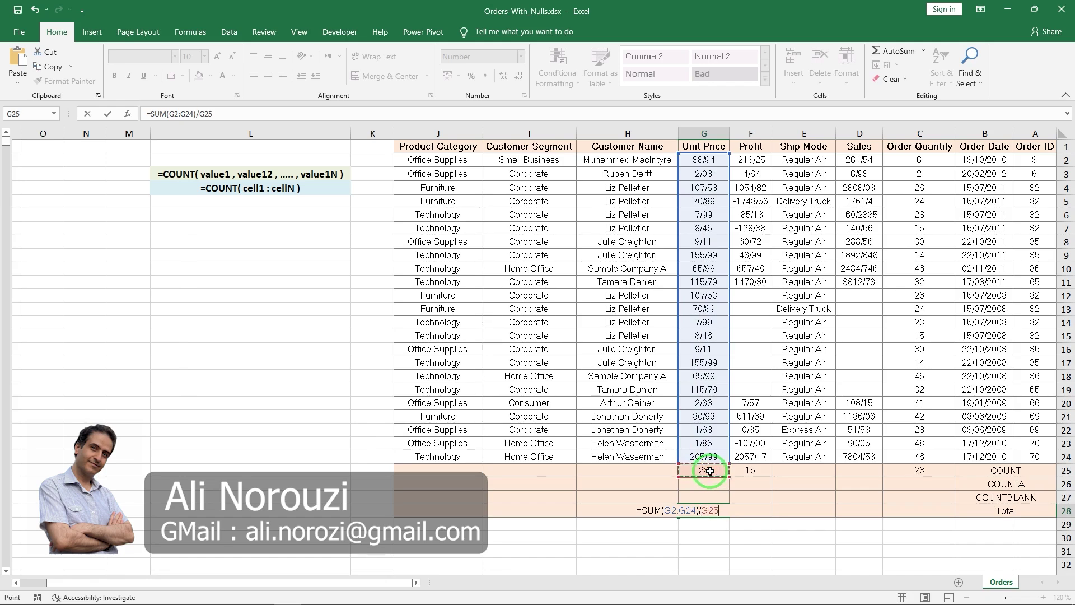
text())
click(699, 510)
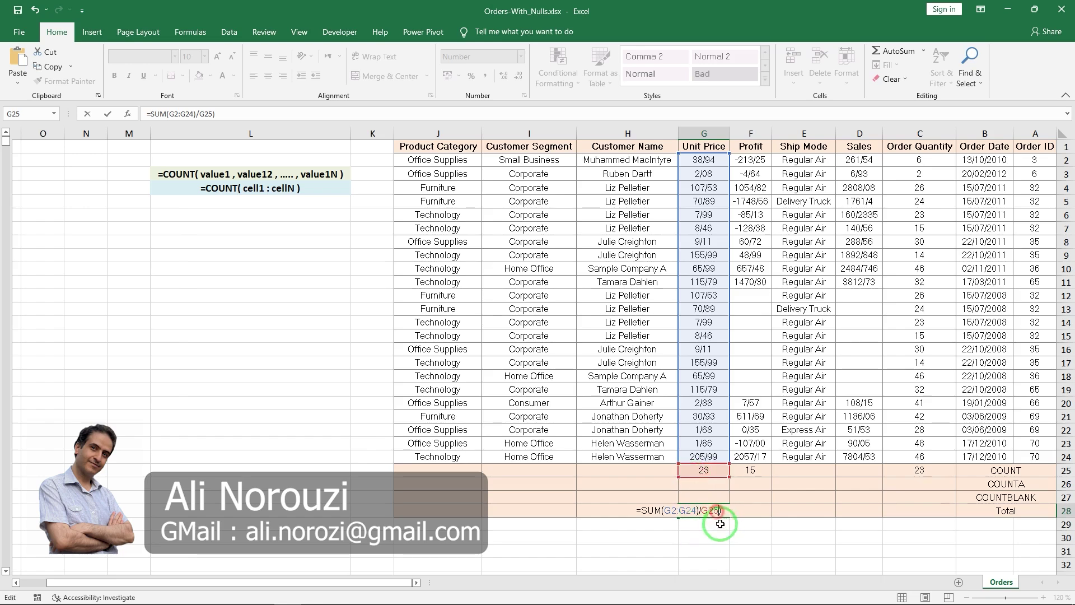
key(Return)
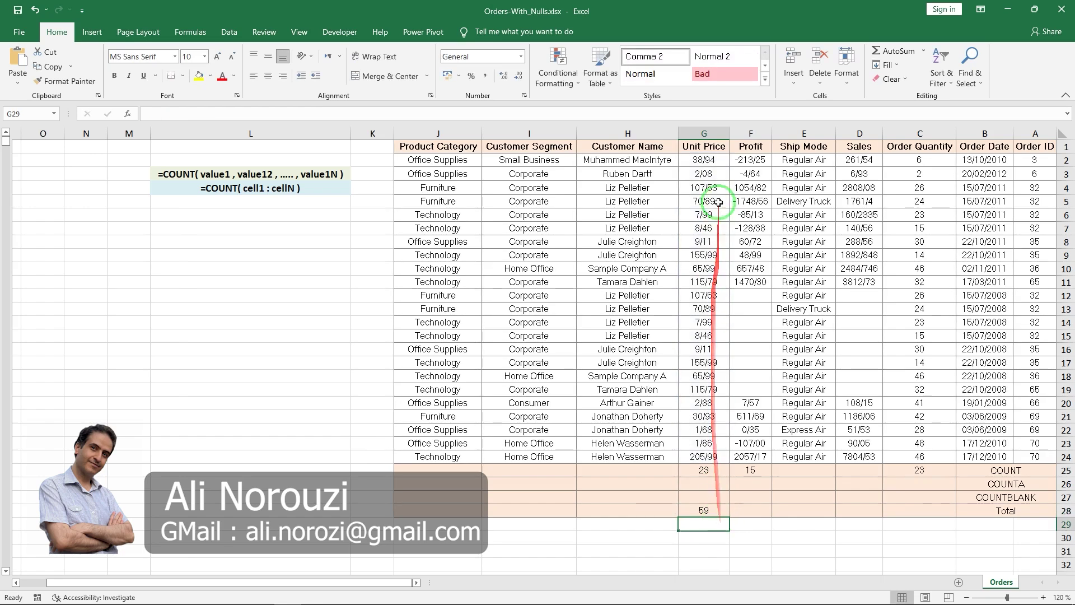
Select the Unit Price values G2:G24 to check their count
drag(711, 163, 712, 455)
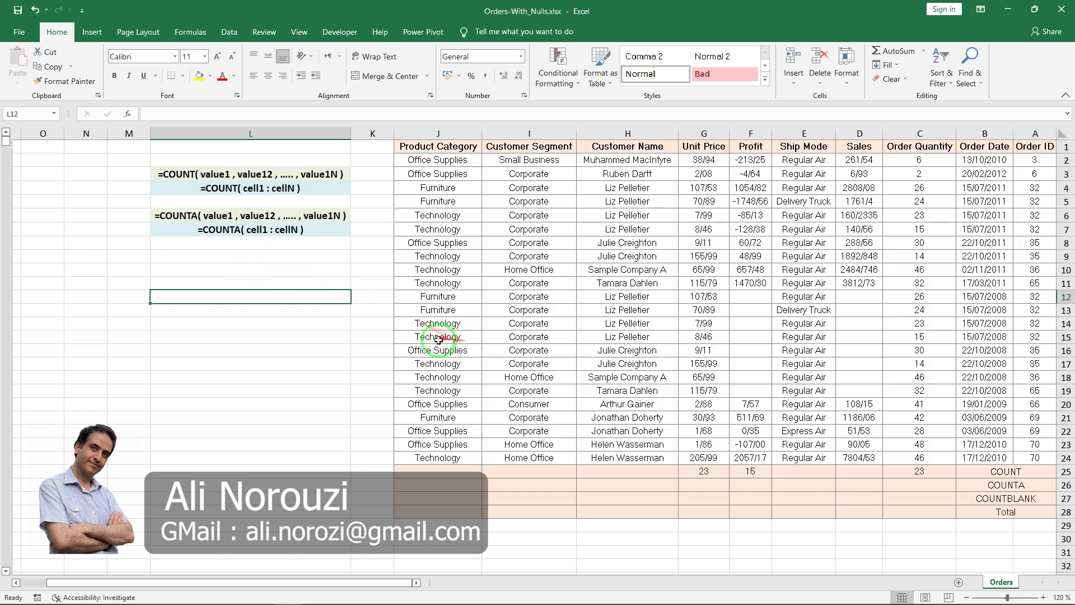
click(692, 473)
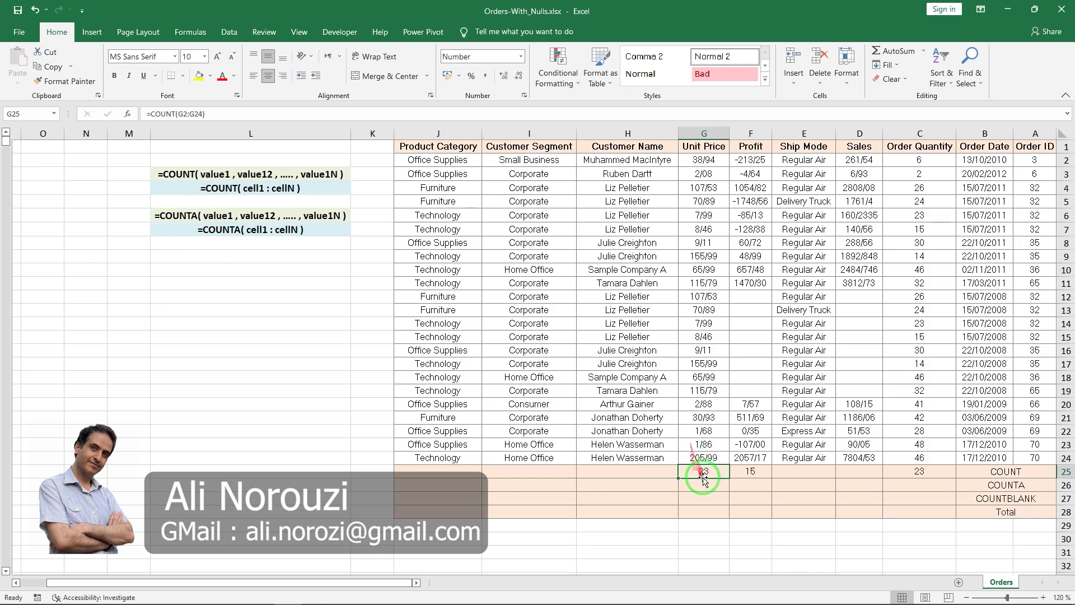
double_click(694, 472)
key(Escape)
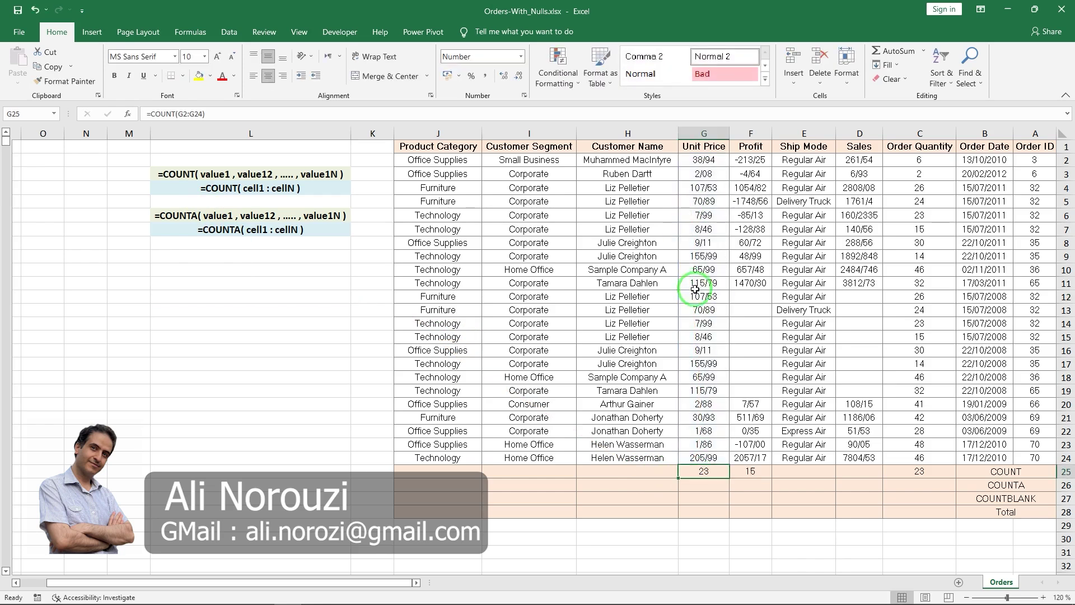
key(ctrl+c)
click(637, 472)
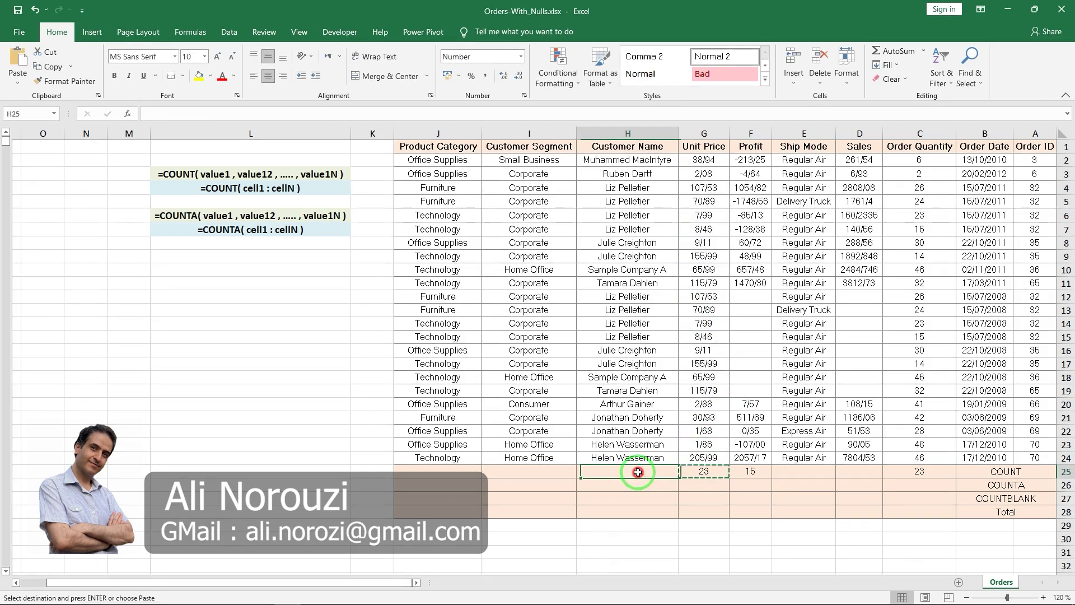
key(ctrl+v)
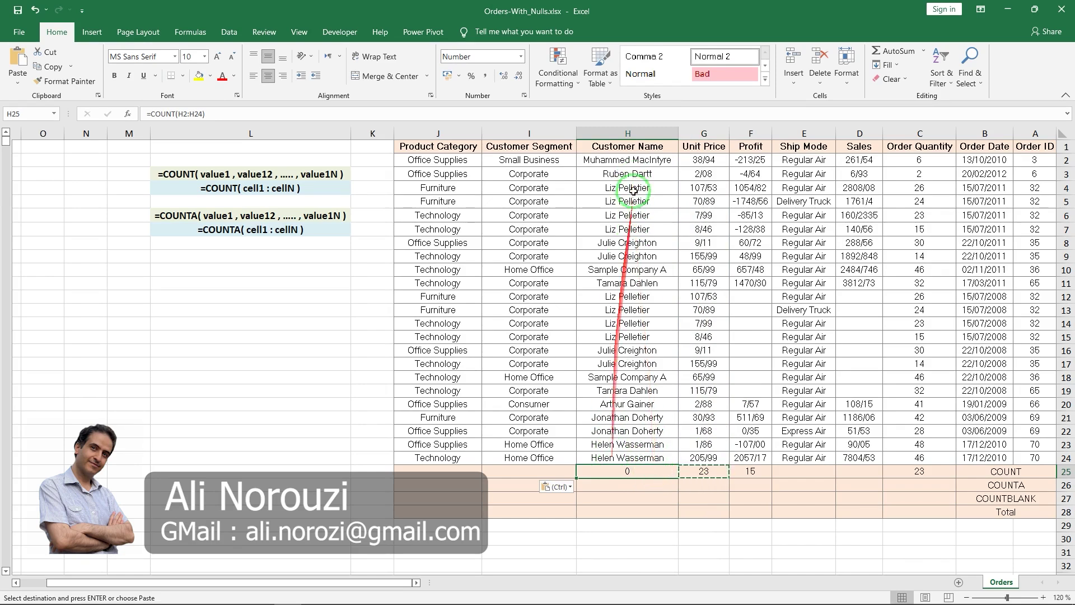
double_click(616, 471)
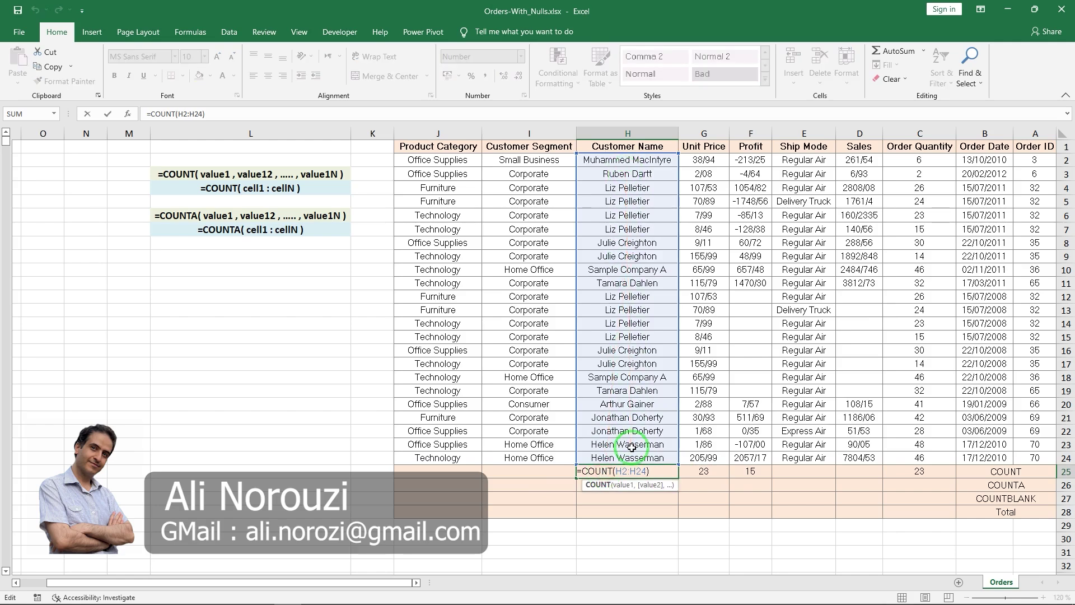
key(ctrl+Return)
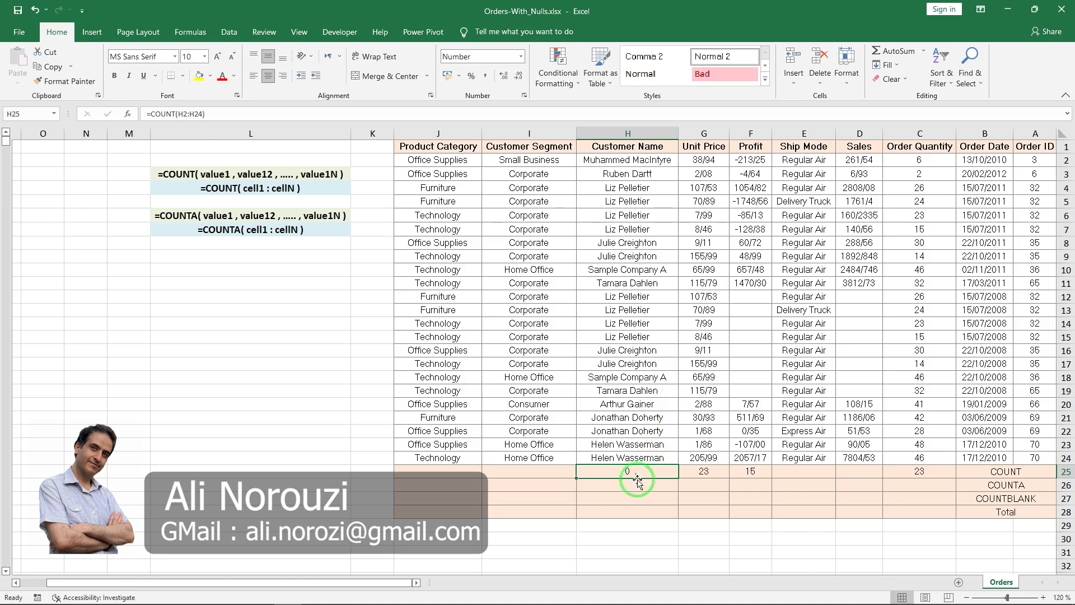
Clear H25 and enter =COUNTA(H2:H24) in H26, counting 23 customer names
key(Delete)
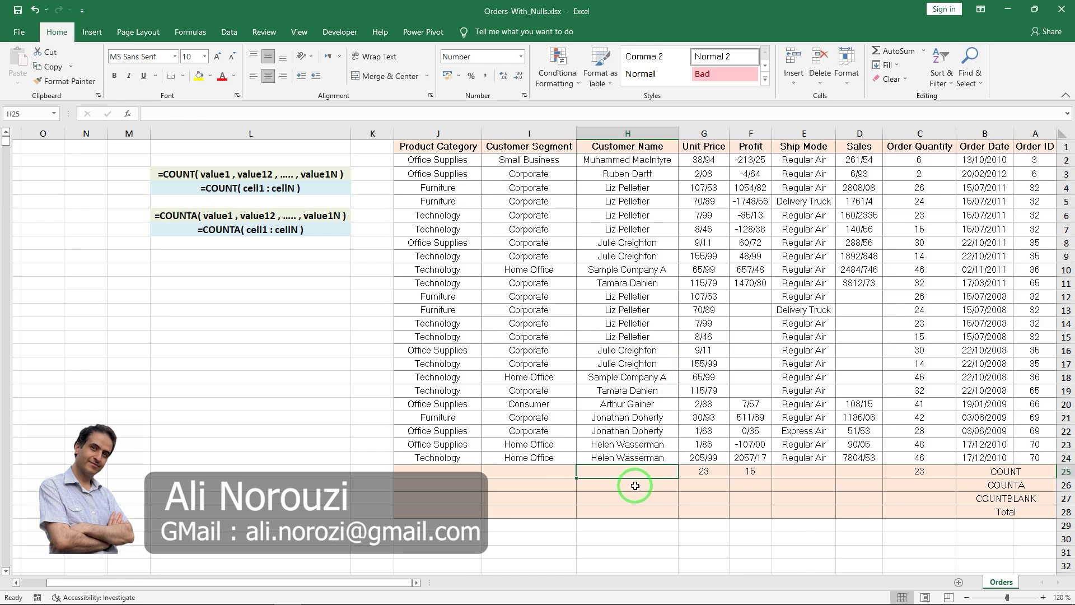
click(637, 483)
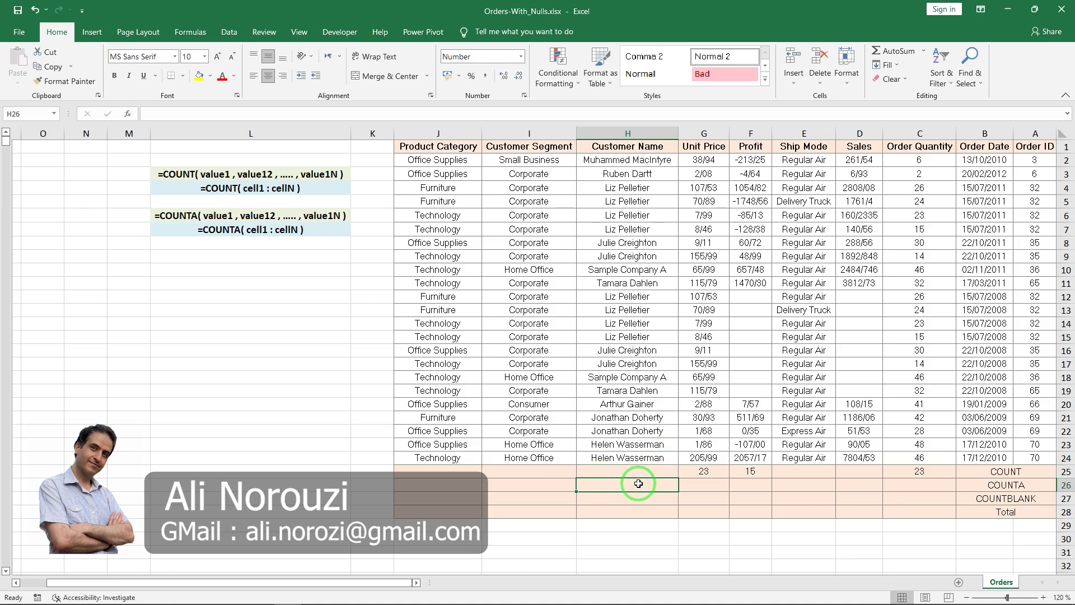
text(=)
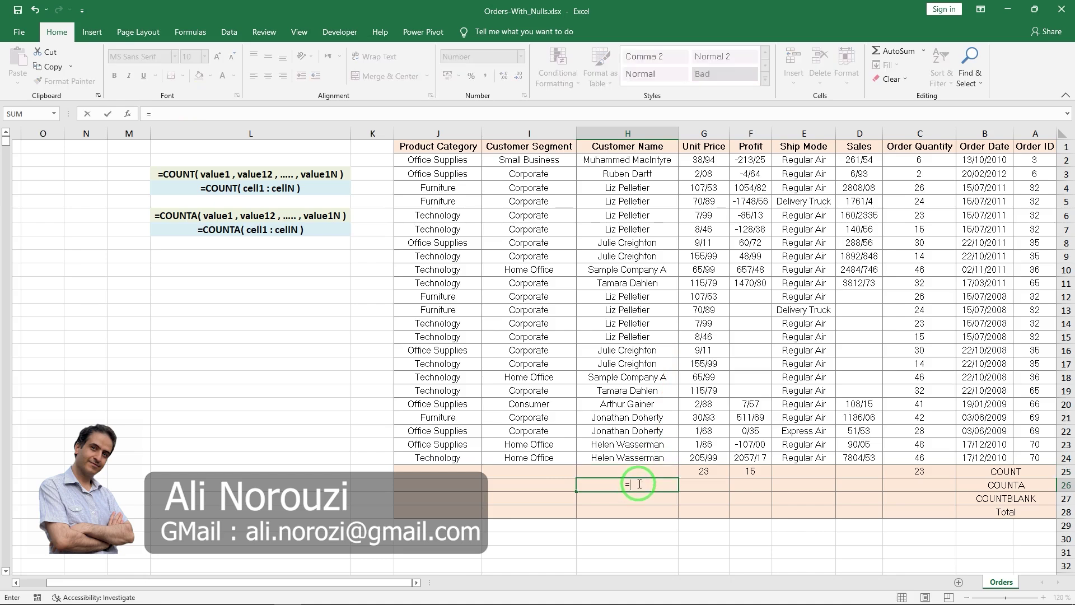
text(count)
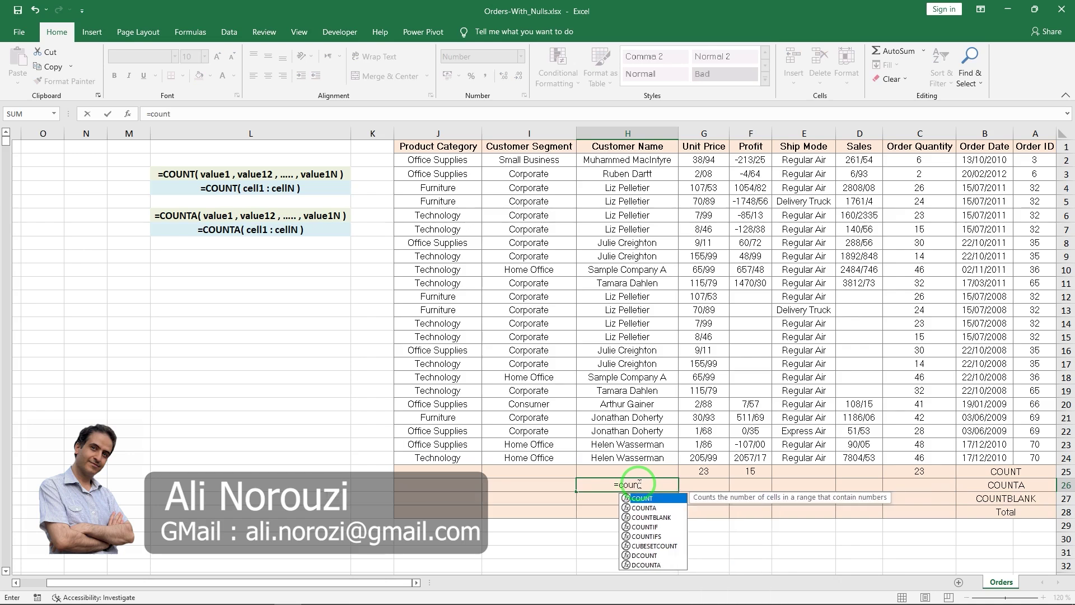
key(Down)
key(Tab)
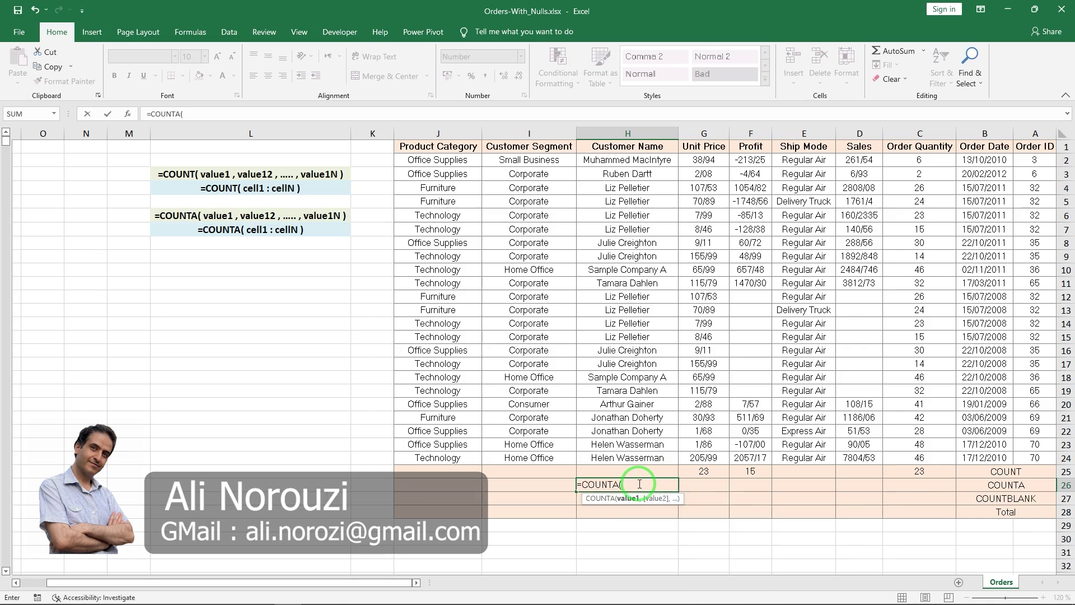
click(603, 160)
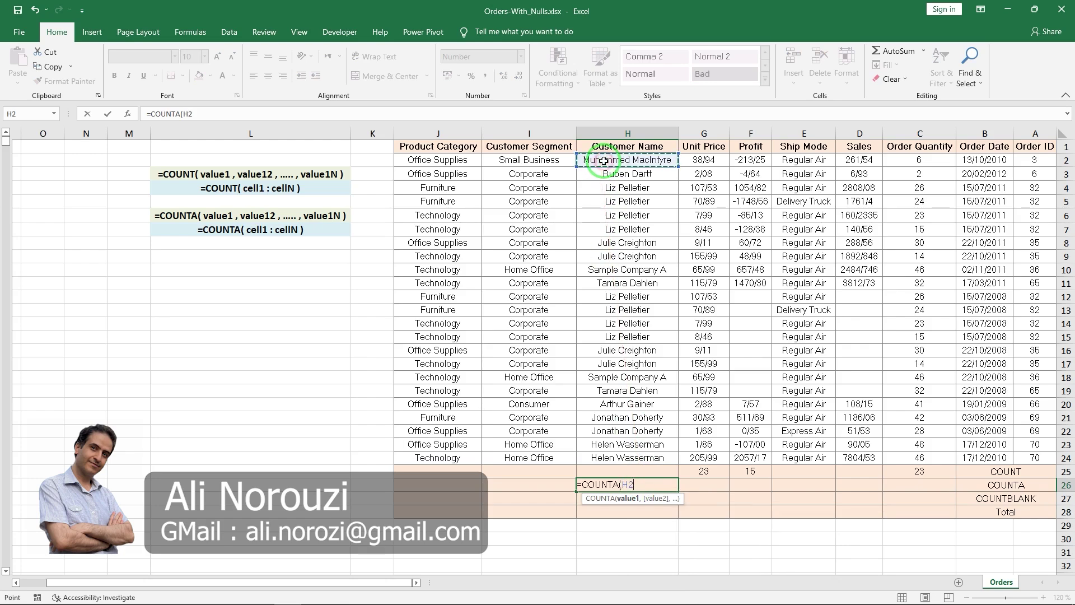
key(F8)
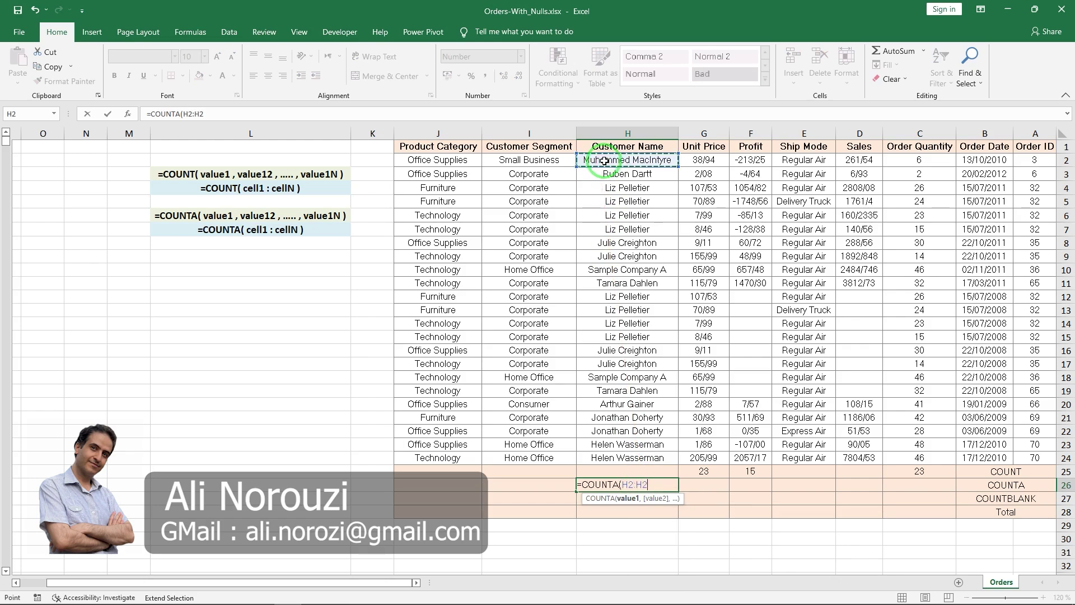
click(628, 458)
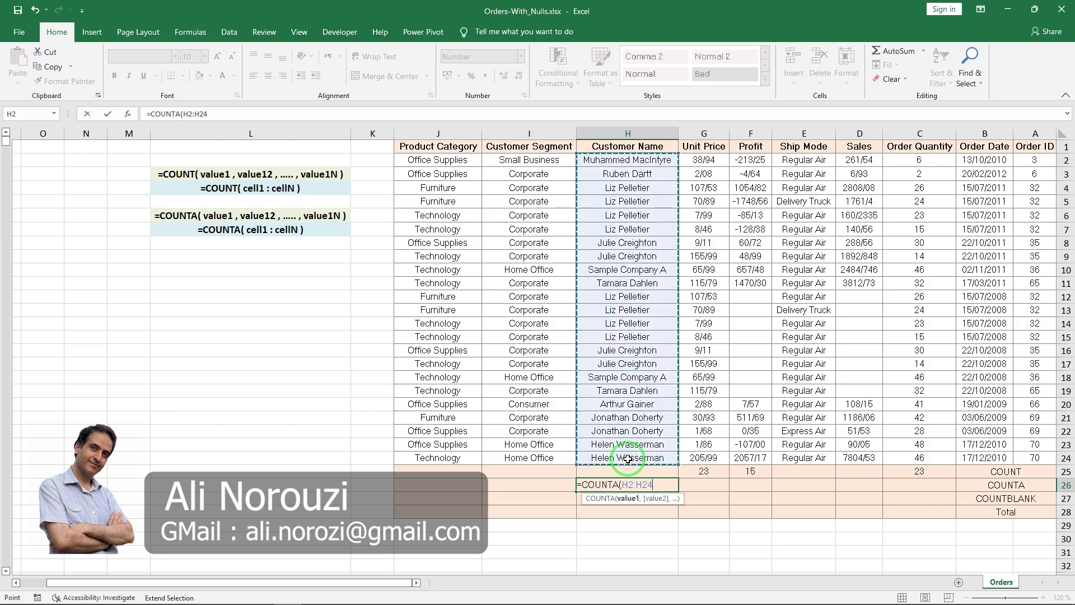
text())
key(Return)
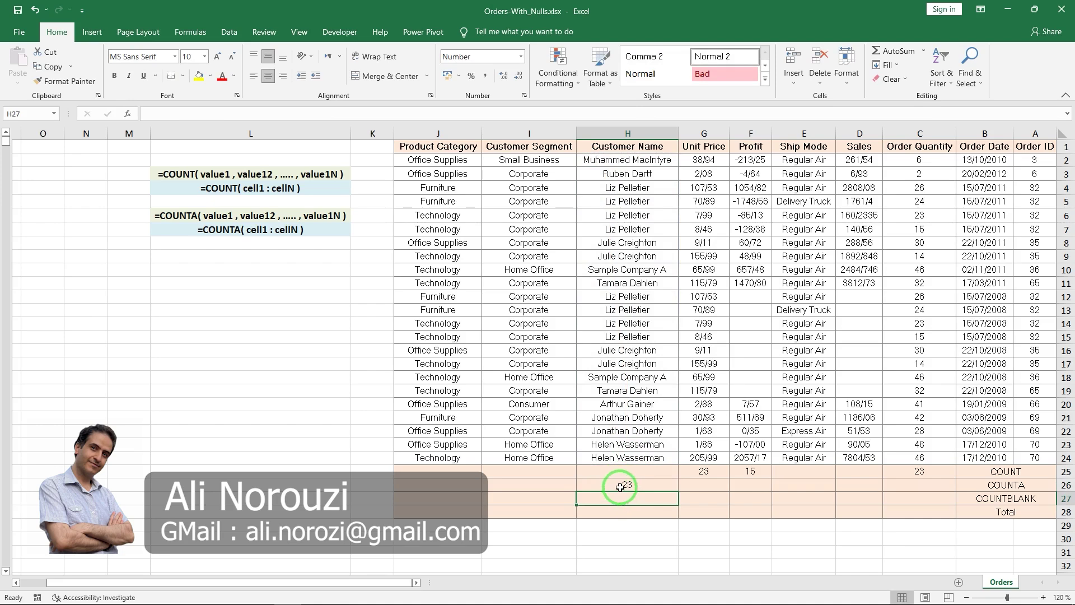
Copy H26's COUNTA formula into G26, giving =COUNTA(G2:G24) with result 23
click(635, 485)
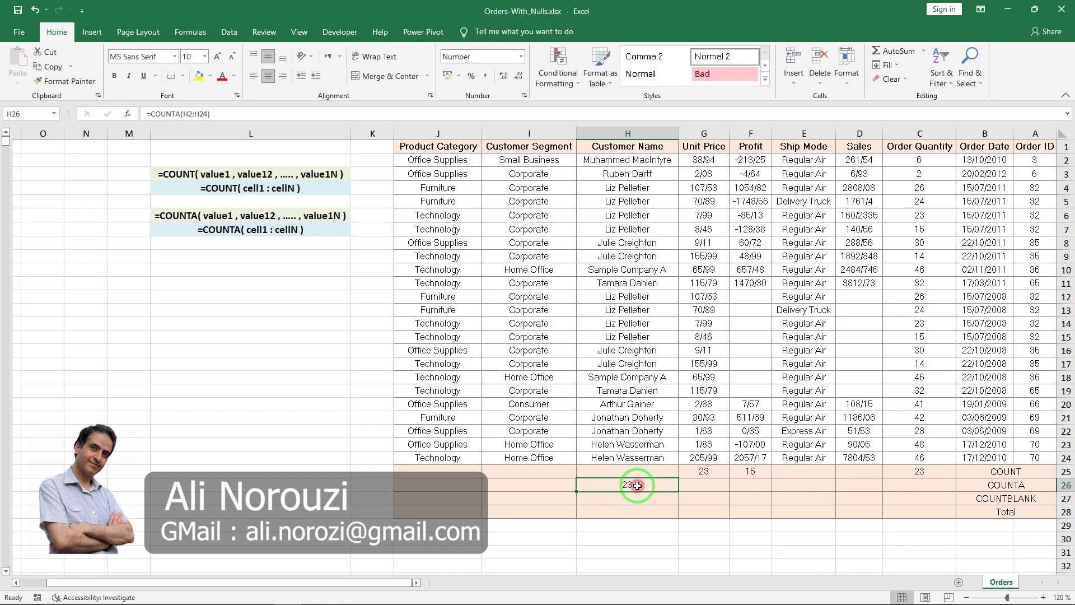
key(ctrl+c)
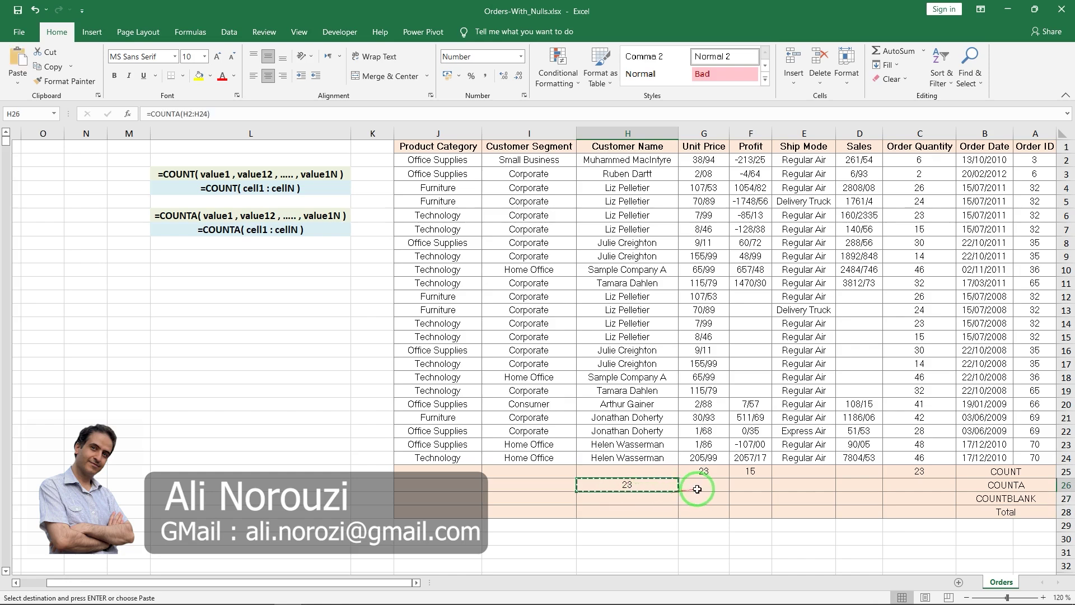
click(701, 487)
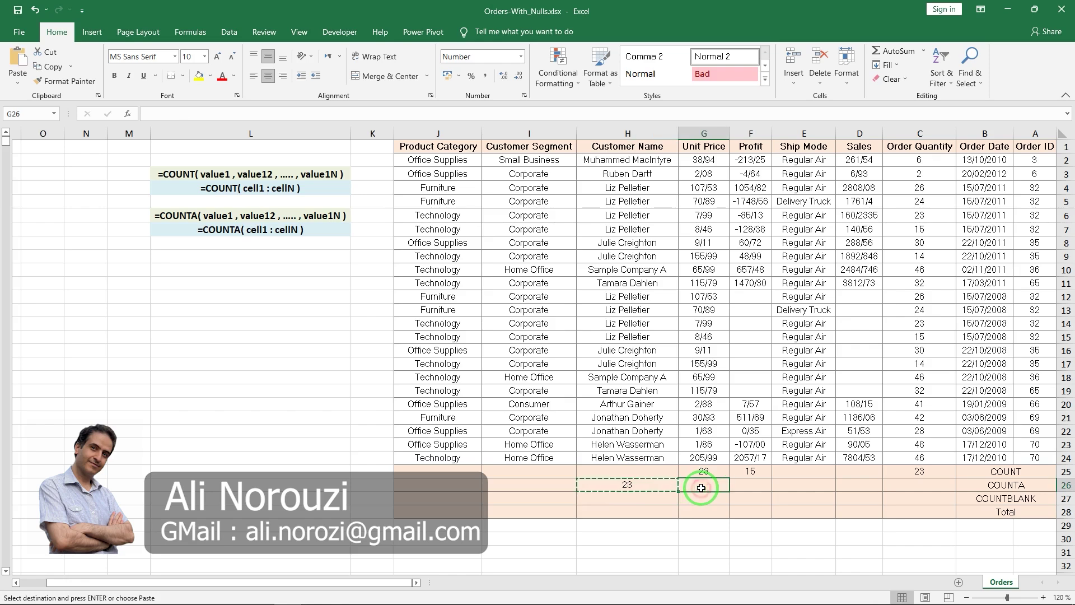
key(ctrl+v)
double_click(701, 487)
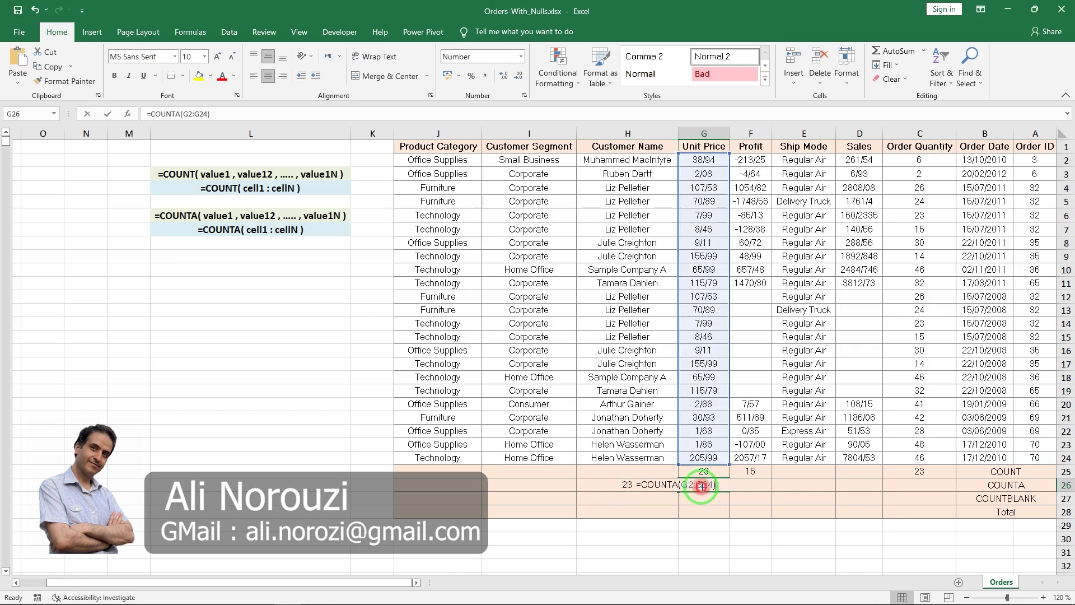
key(Escape)
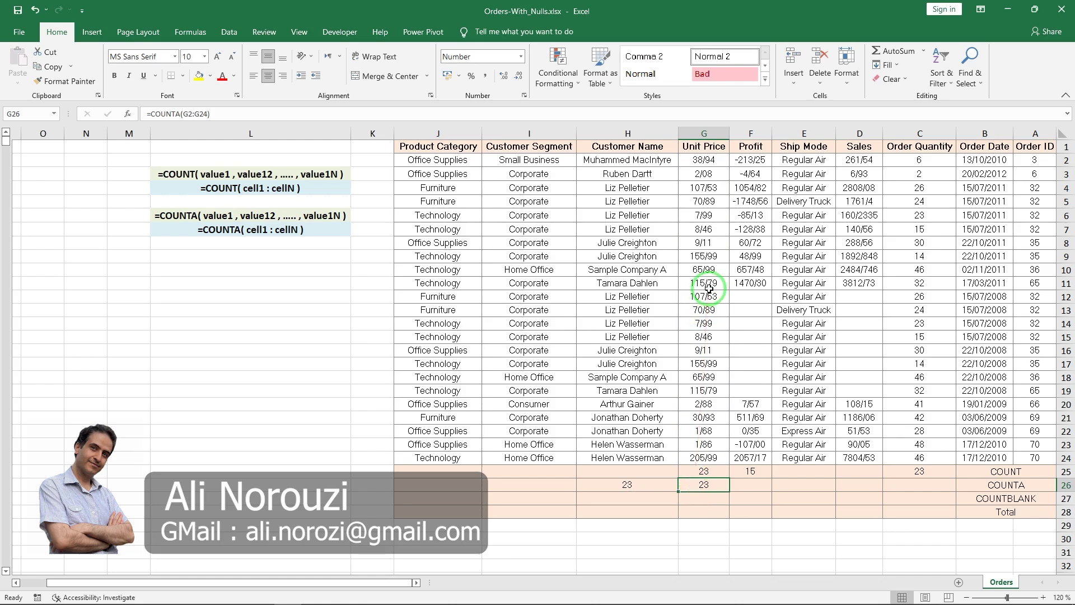
drag(707, 320, 692, 448)
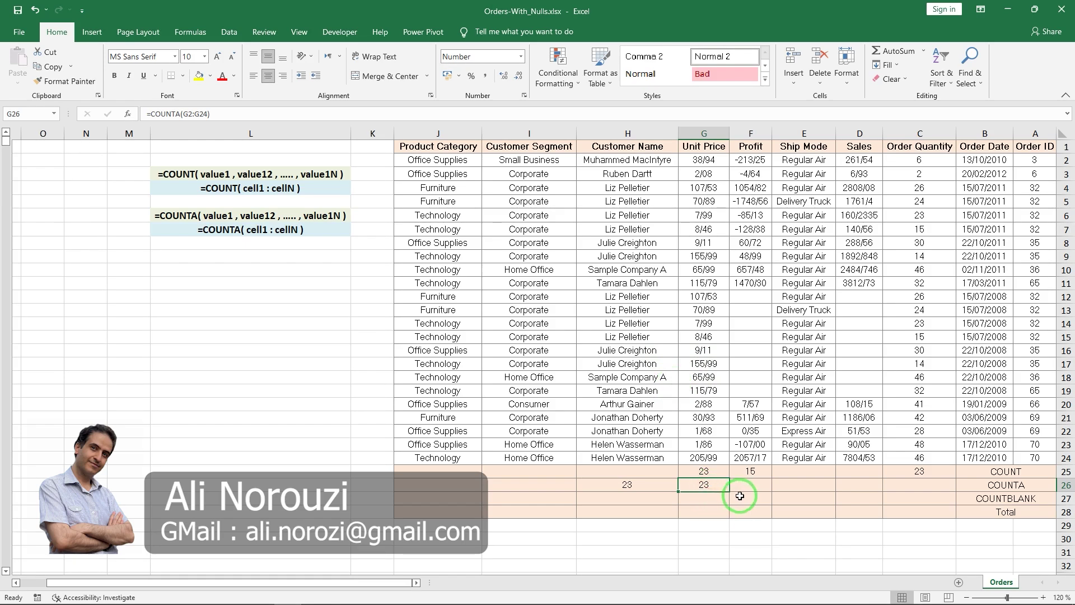
Paste the COUNTA formula into F26 as =COUNTA(F2:F24), showing 15 Profit entries
key(ctrl+c)
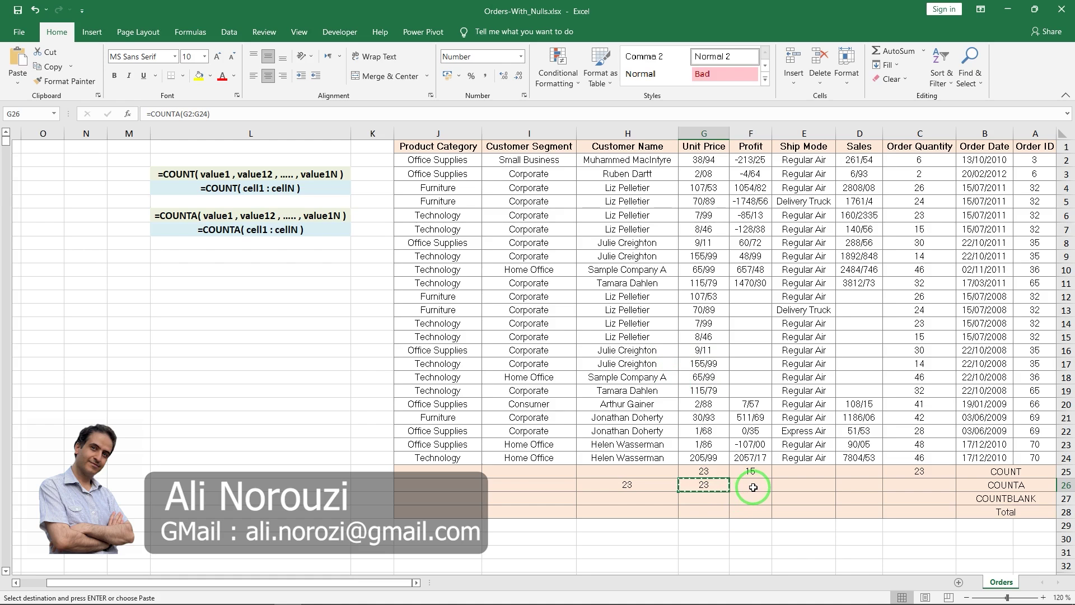
click(753, 487)
key(ctrl+v)
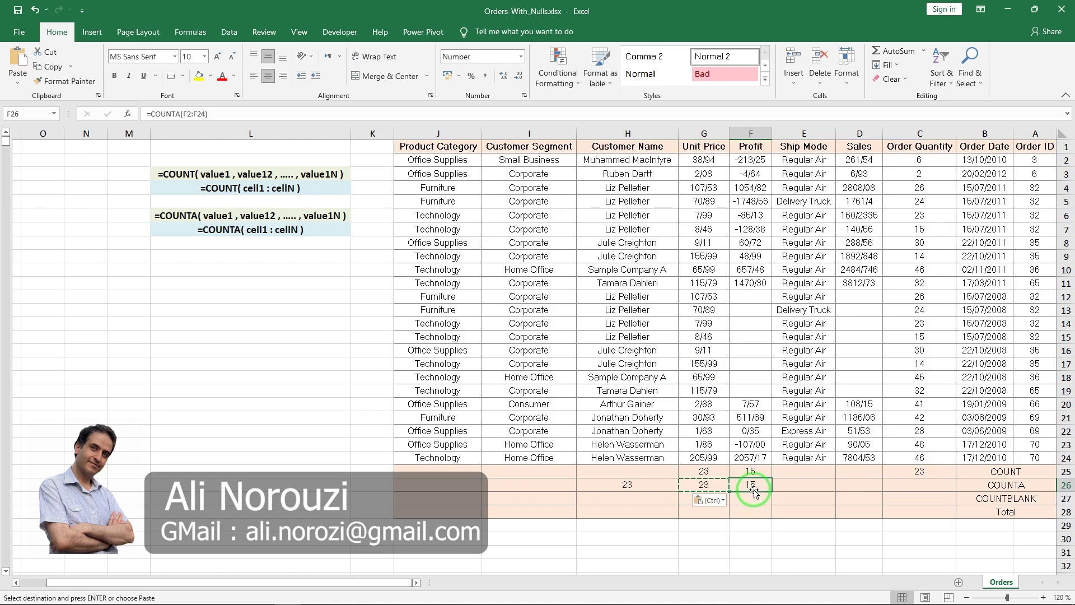
double_click(754, 487)
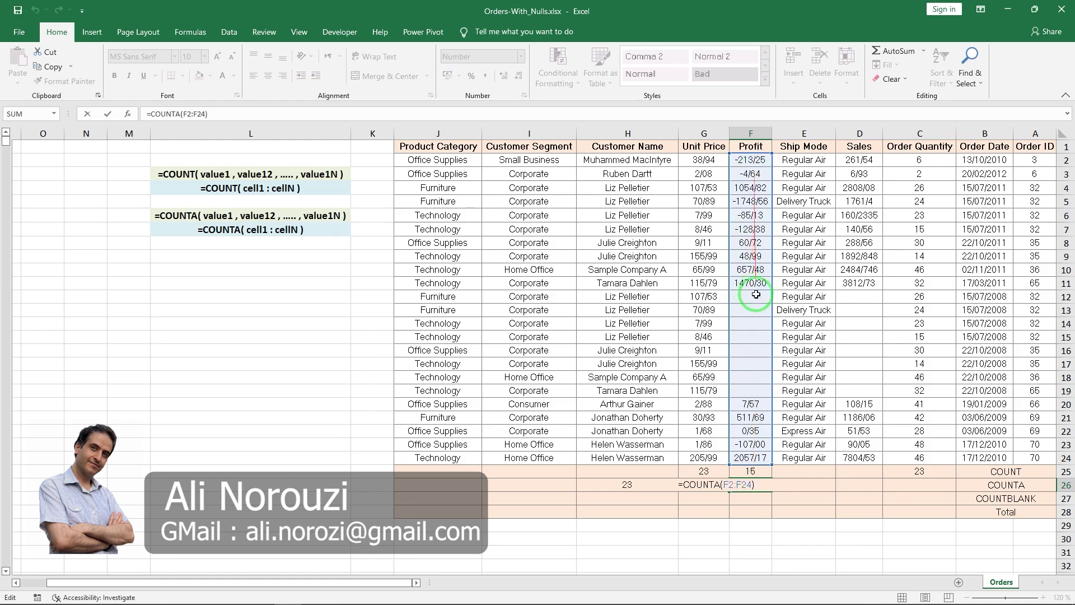
key(ctrl+Return)
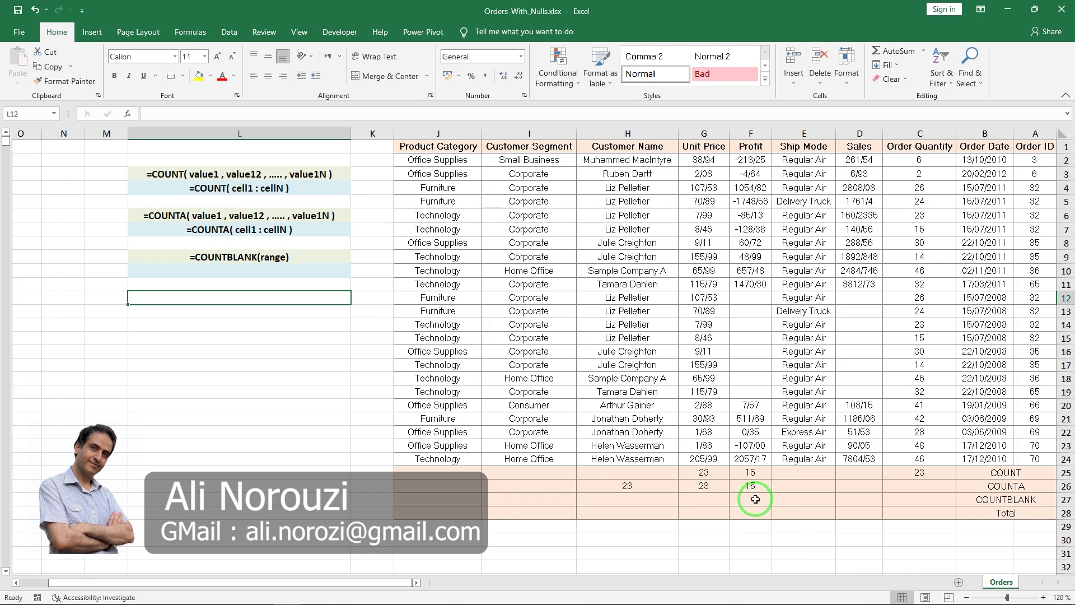
Enter =COUNTBLANK(F2:F24) in F27, counting 8 empty Profit cells
click(755, 497)
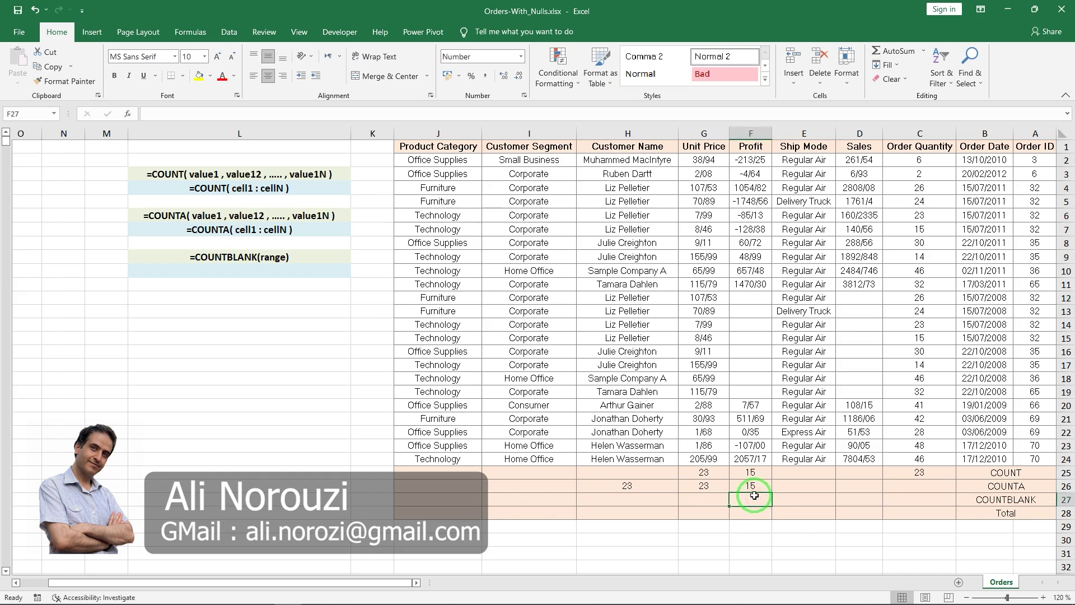
text(=cou)
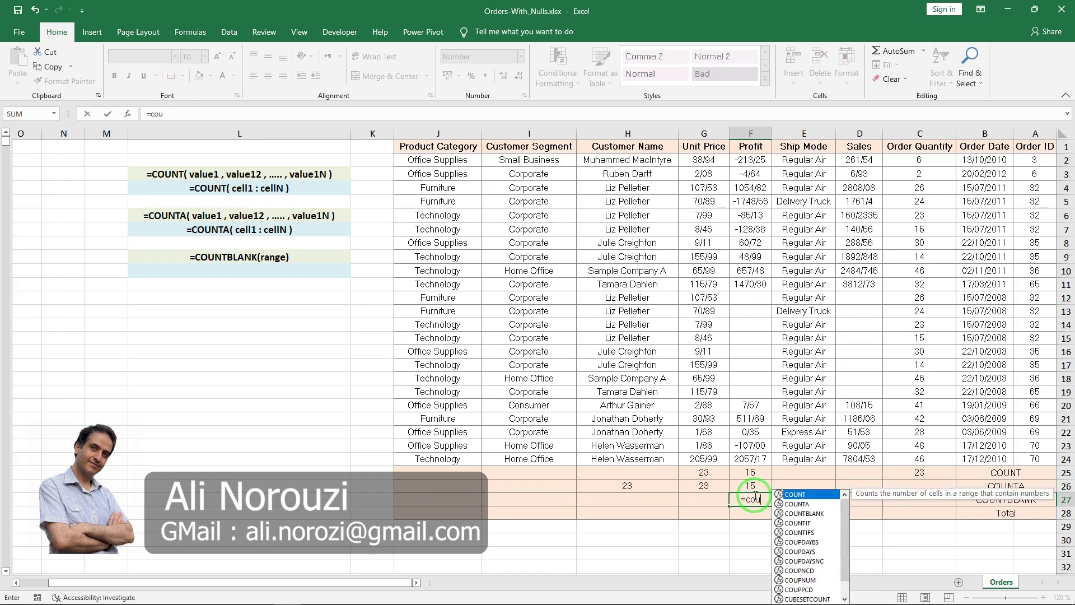
text(n)
key(Down)
key(Down)
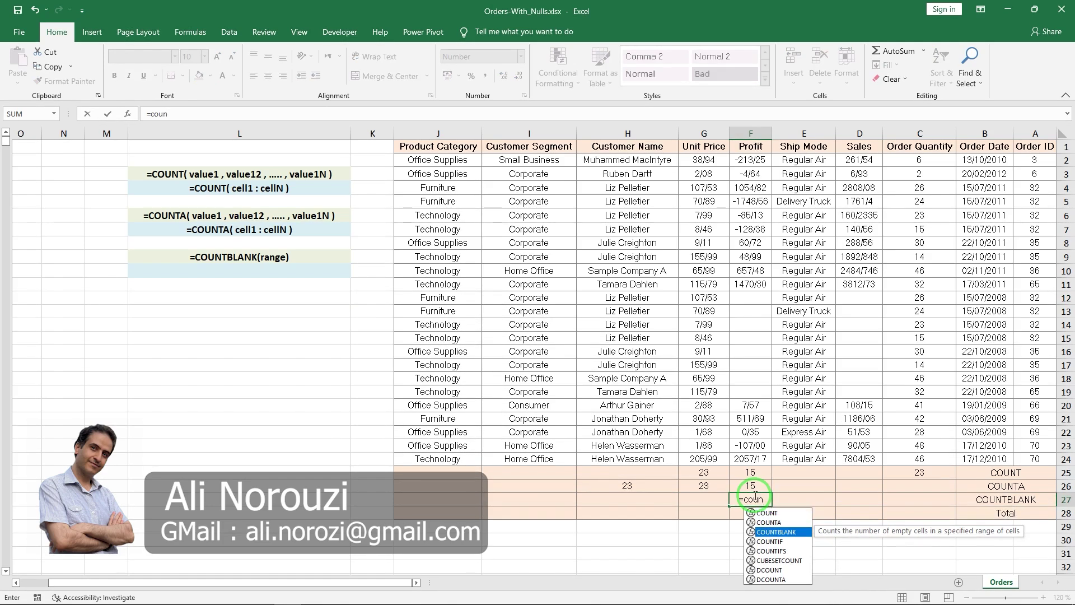
key(Tab)
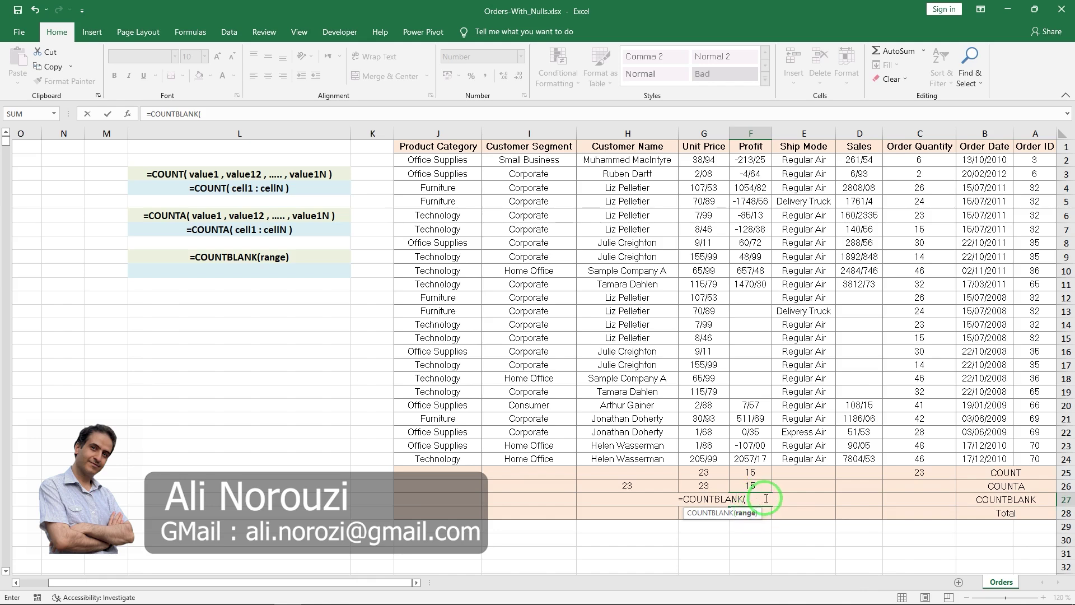
drag(751, 160, 742, 445)
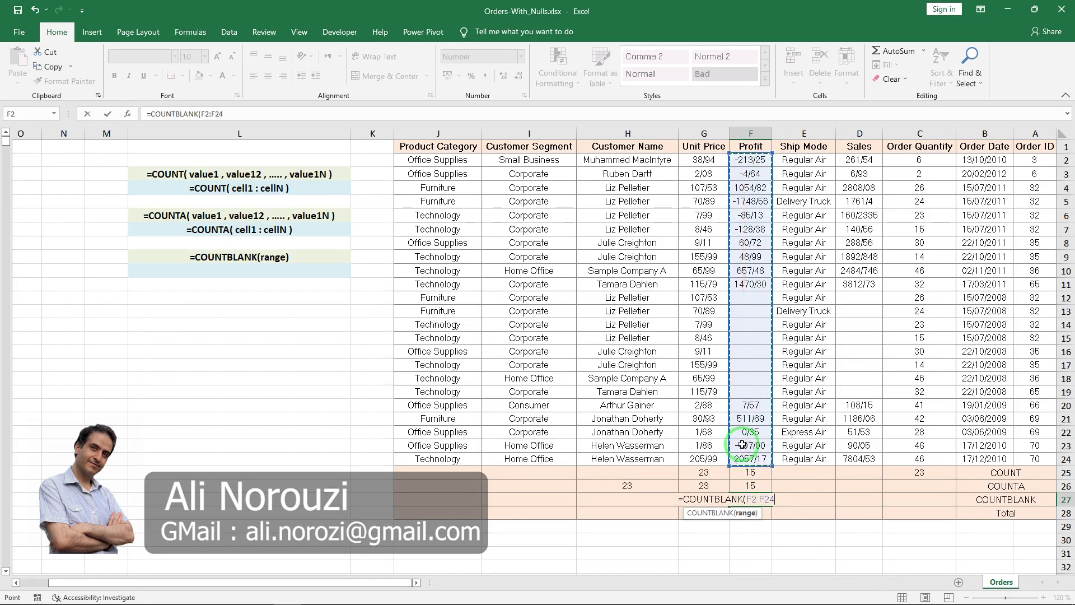
text())
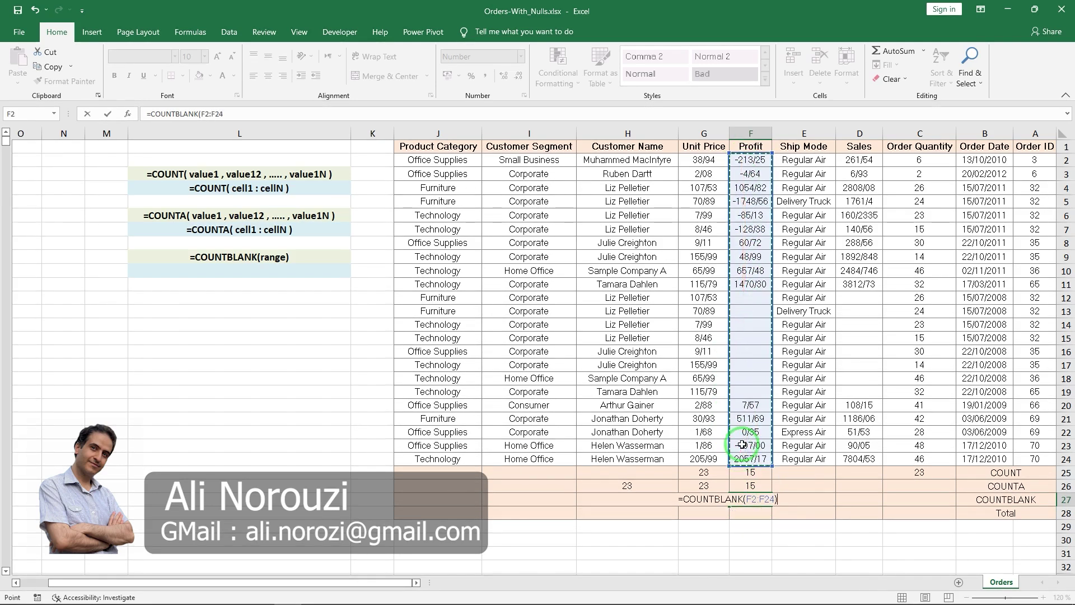
key(Return)
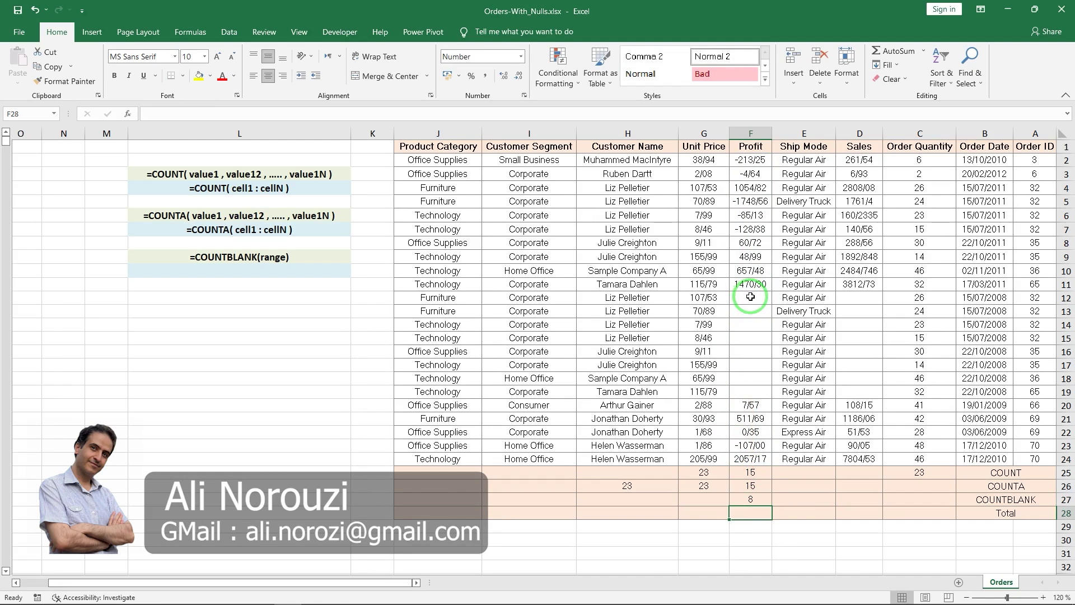
drag(750, 296, 757, 390)
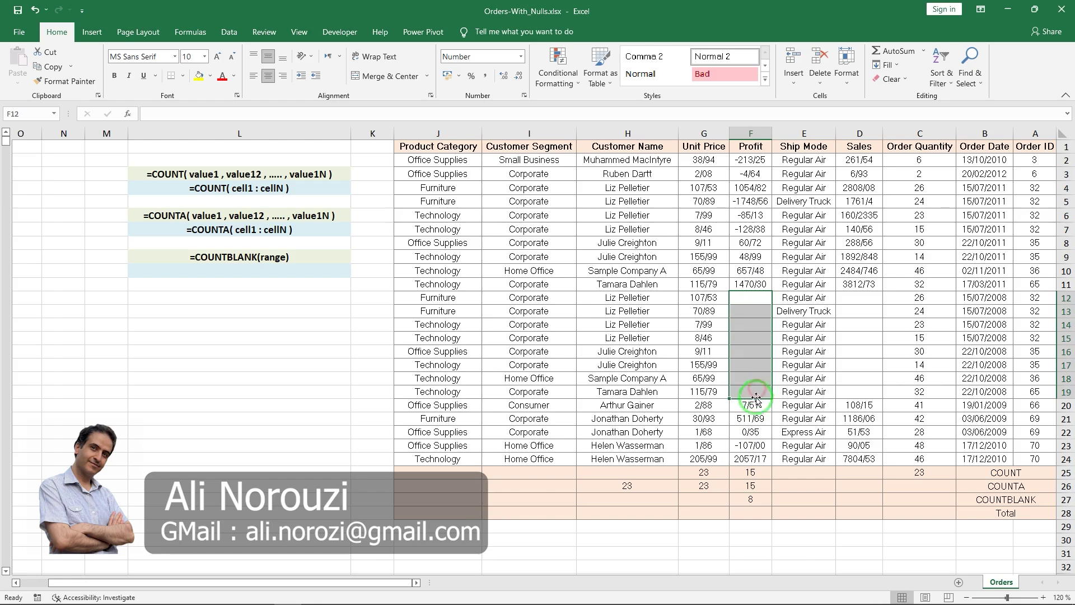
click(759, 512)
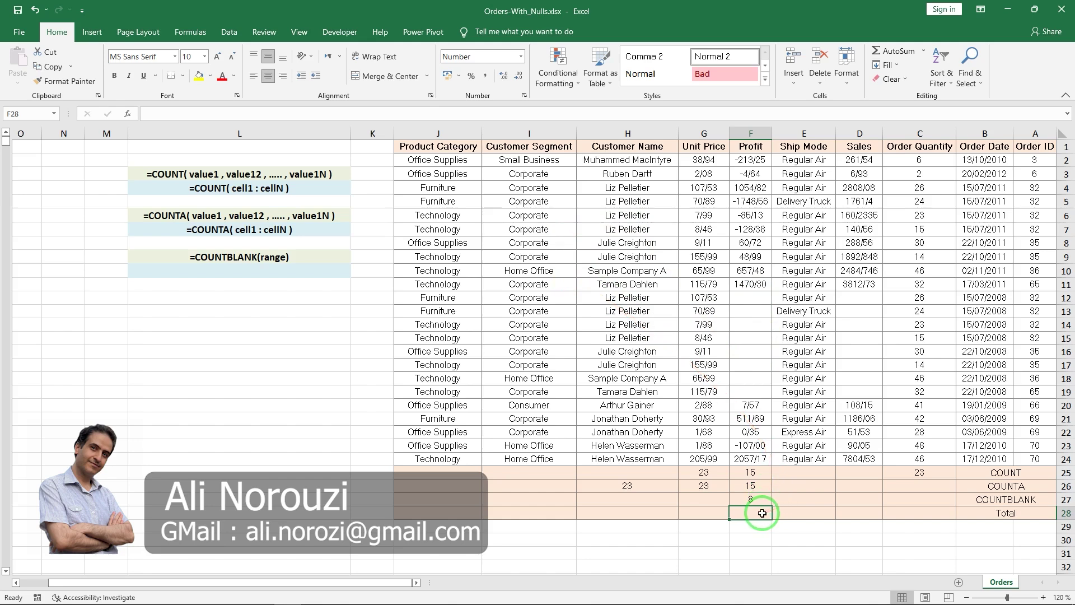
Enter =F26+F27 in F28, totalling the Profit COUNTA and COUNTBLANK results as 23
text(=)
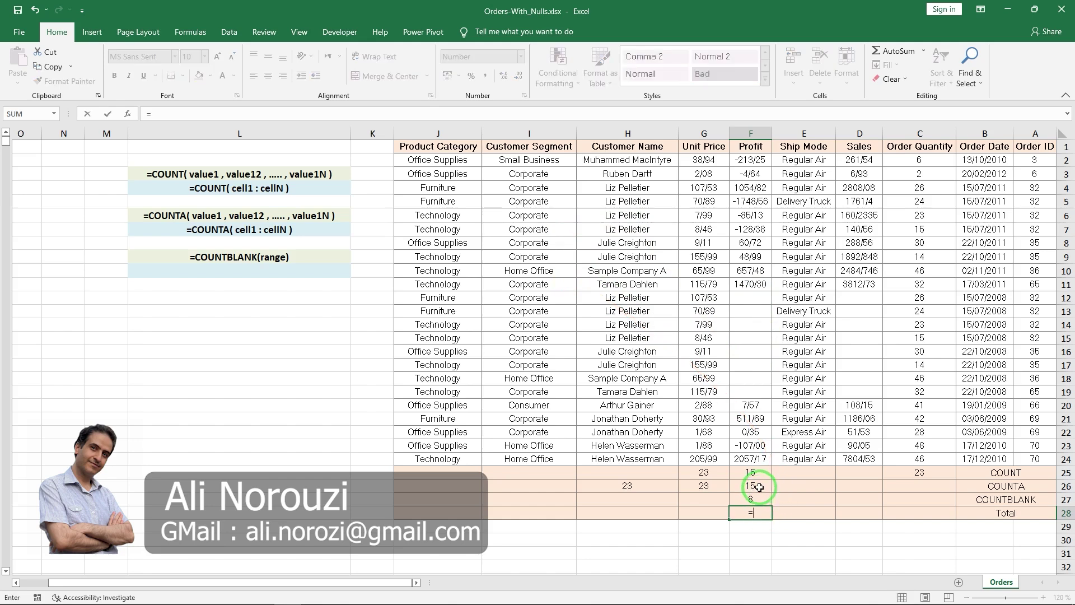
click(760, 487)
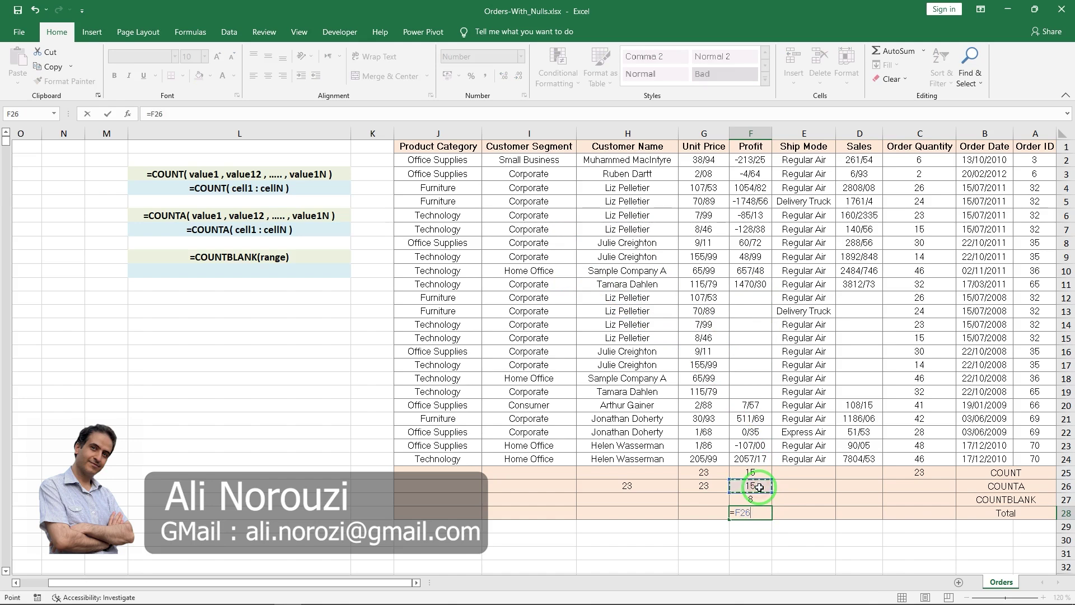
text(+)
click(758, 499)
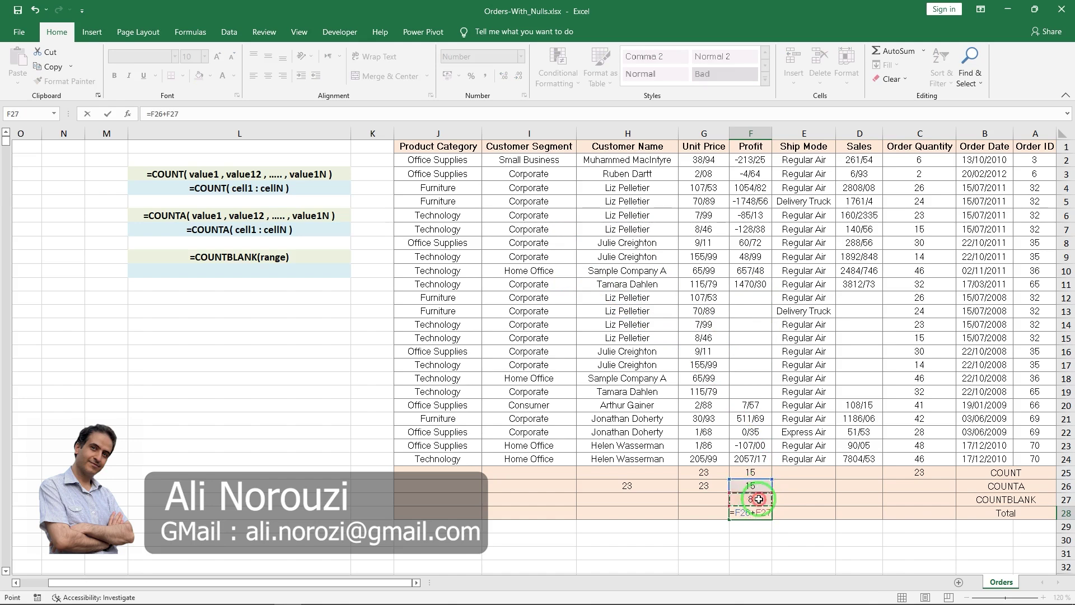
key(Return)
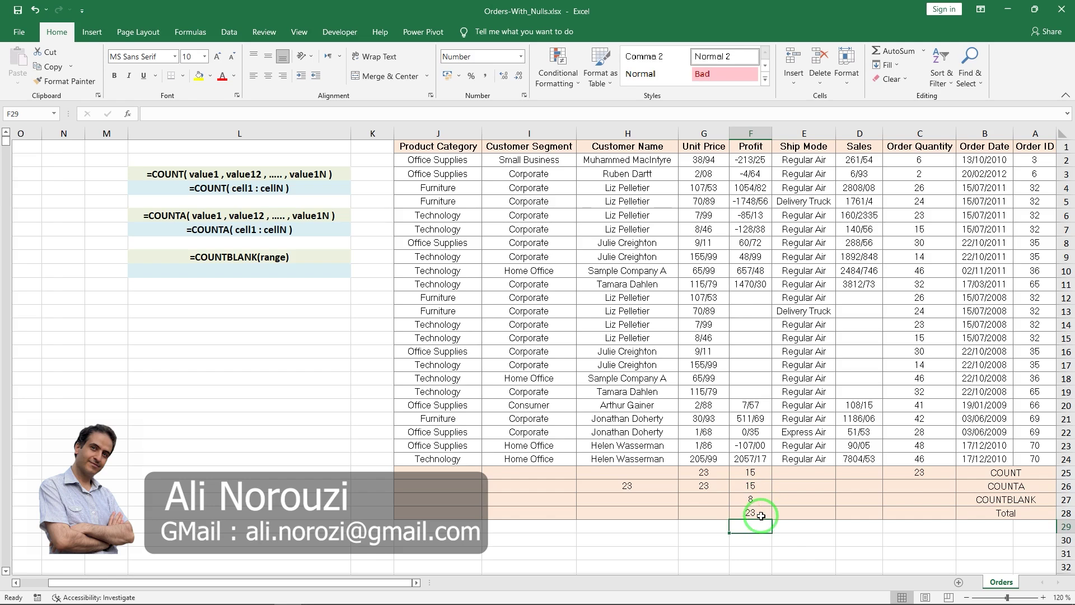
click(744, 534)
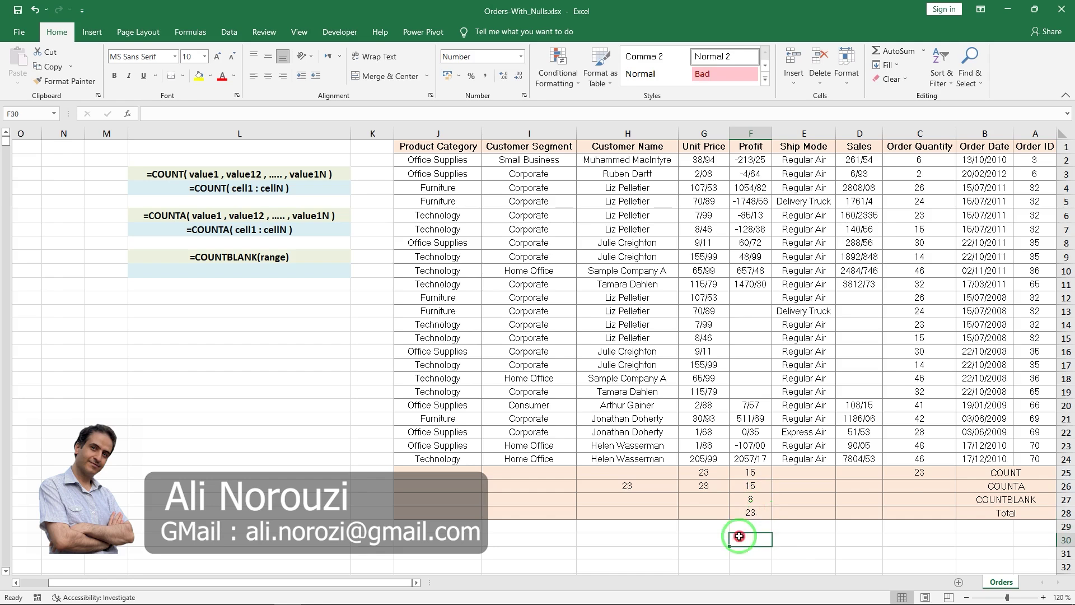